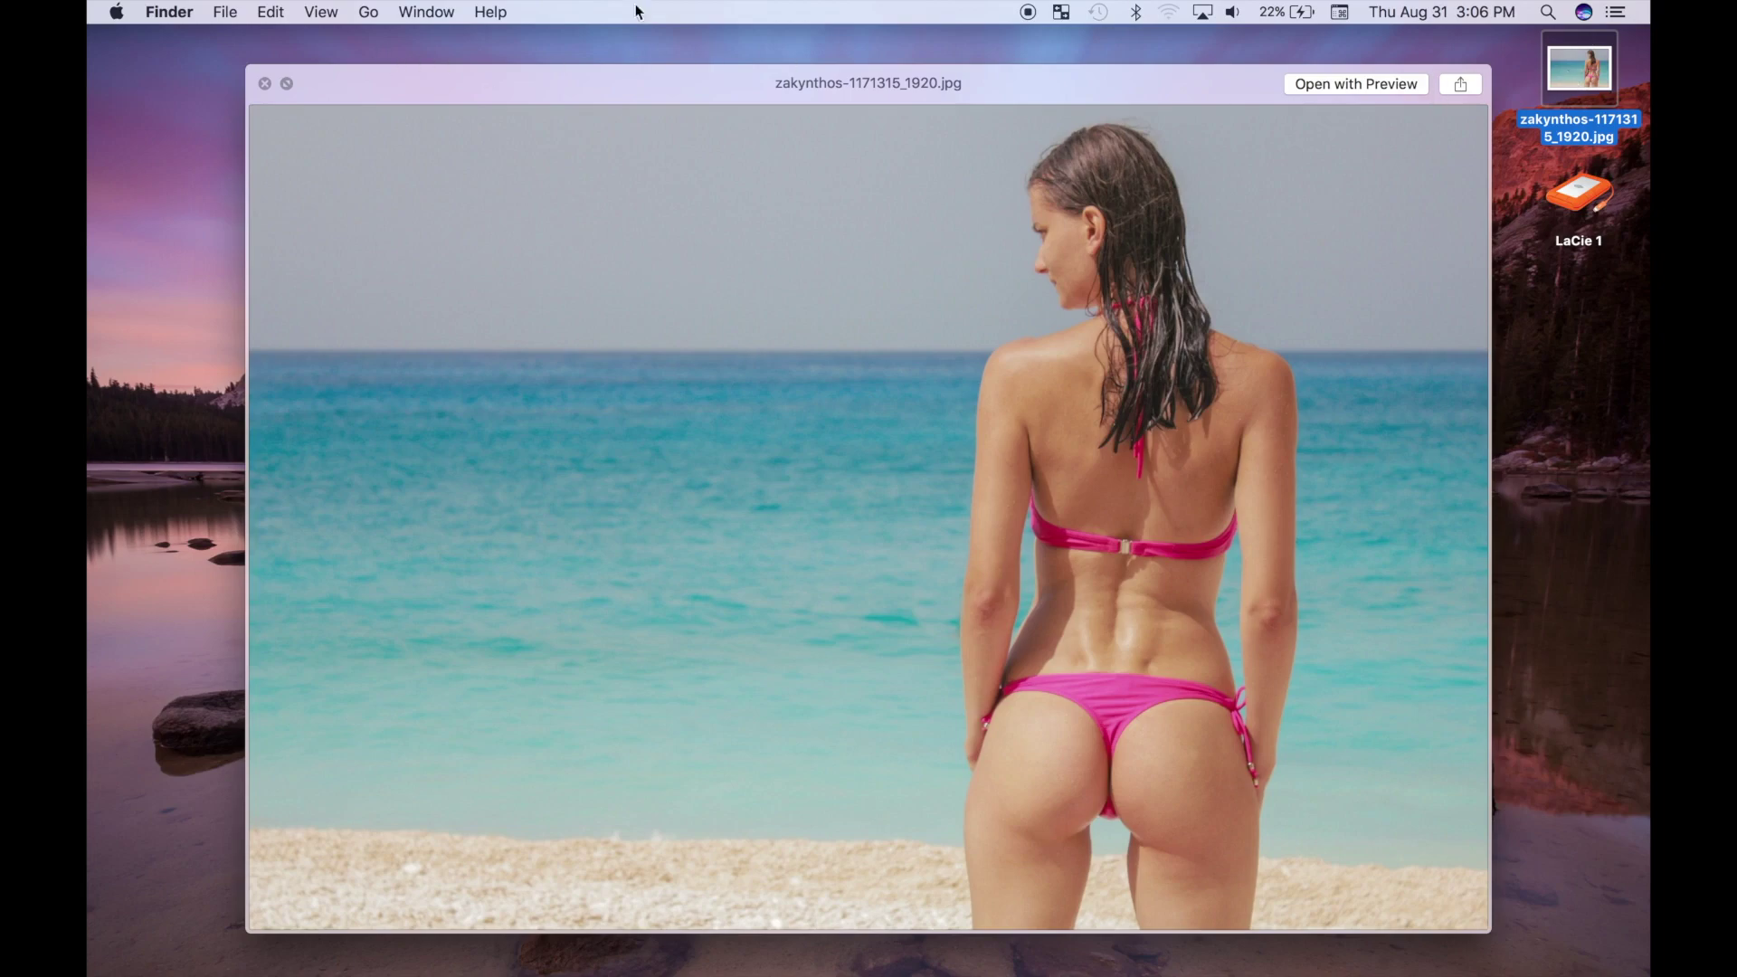
Close the beach photo preview and open zakynthos-1171315_1920.jpg with Pixelmator.
click(264, 86)
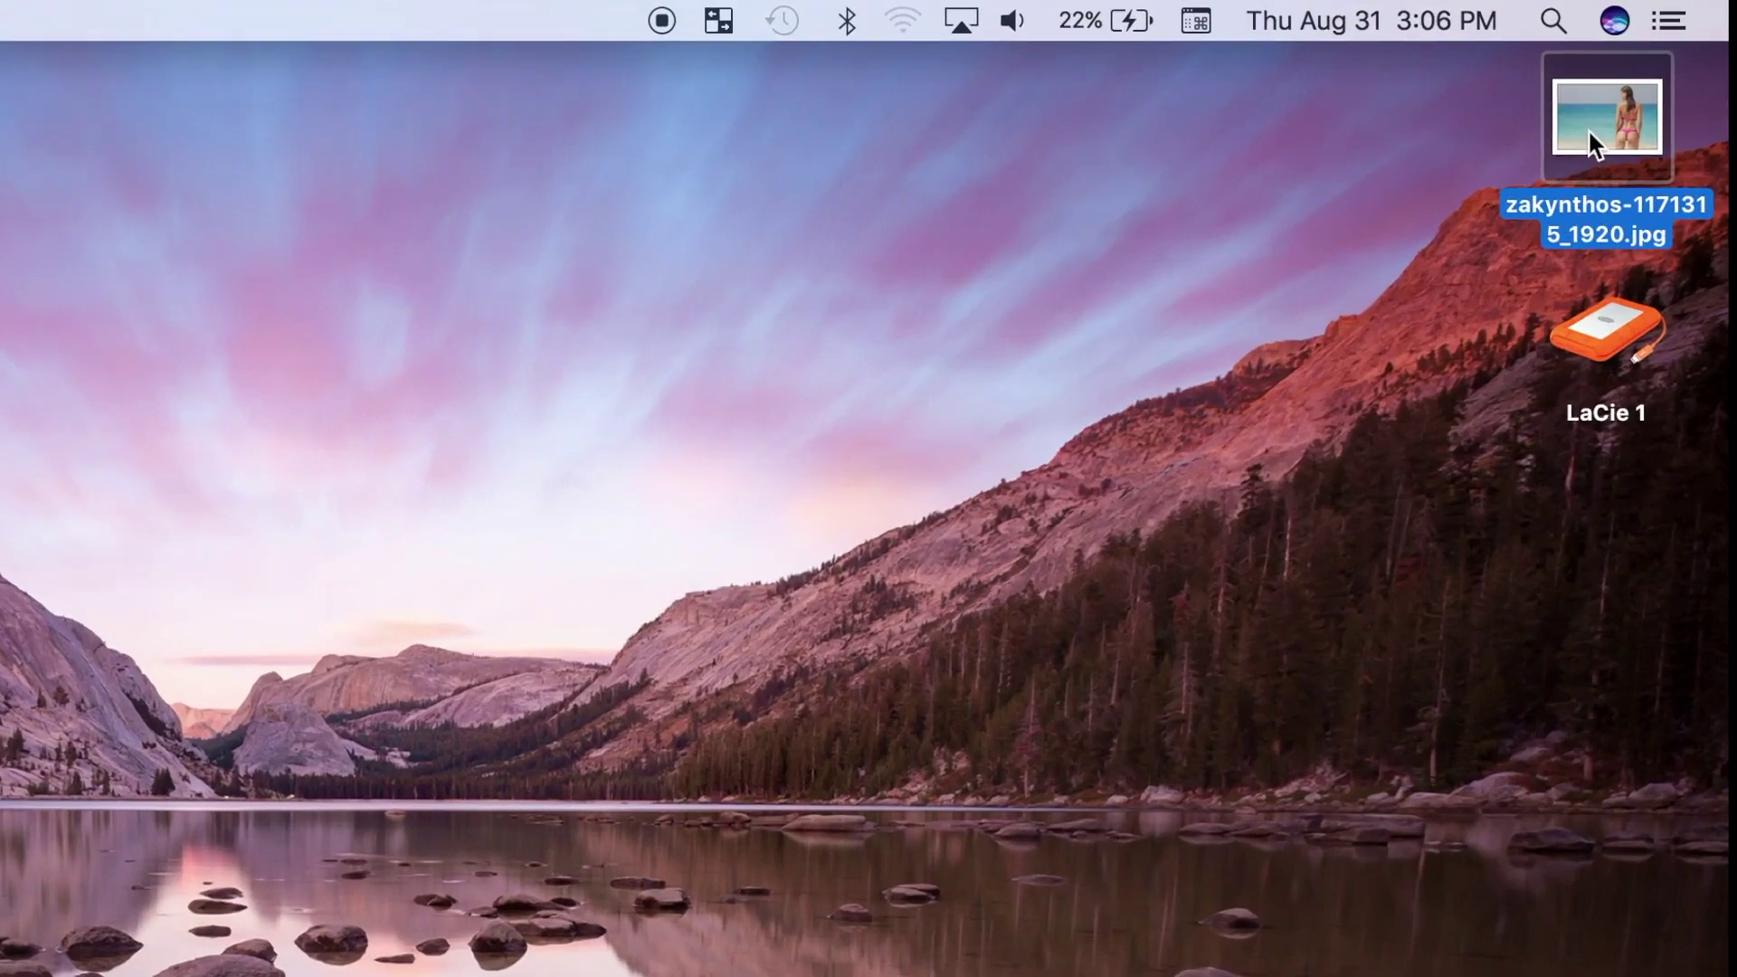
right_click(1572, 82)
Open the beach photo in Pixelmator and reposition its image window.
mouse_move(1496, 202)
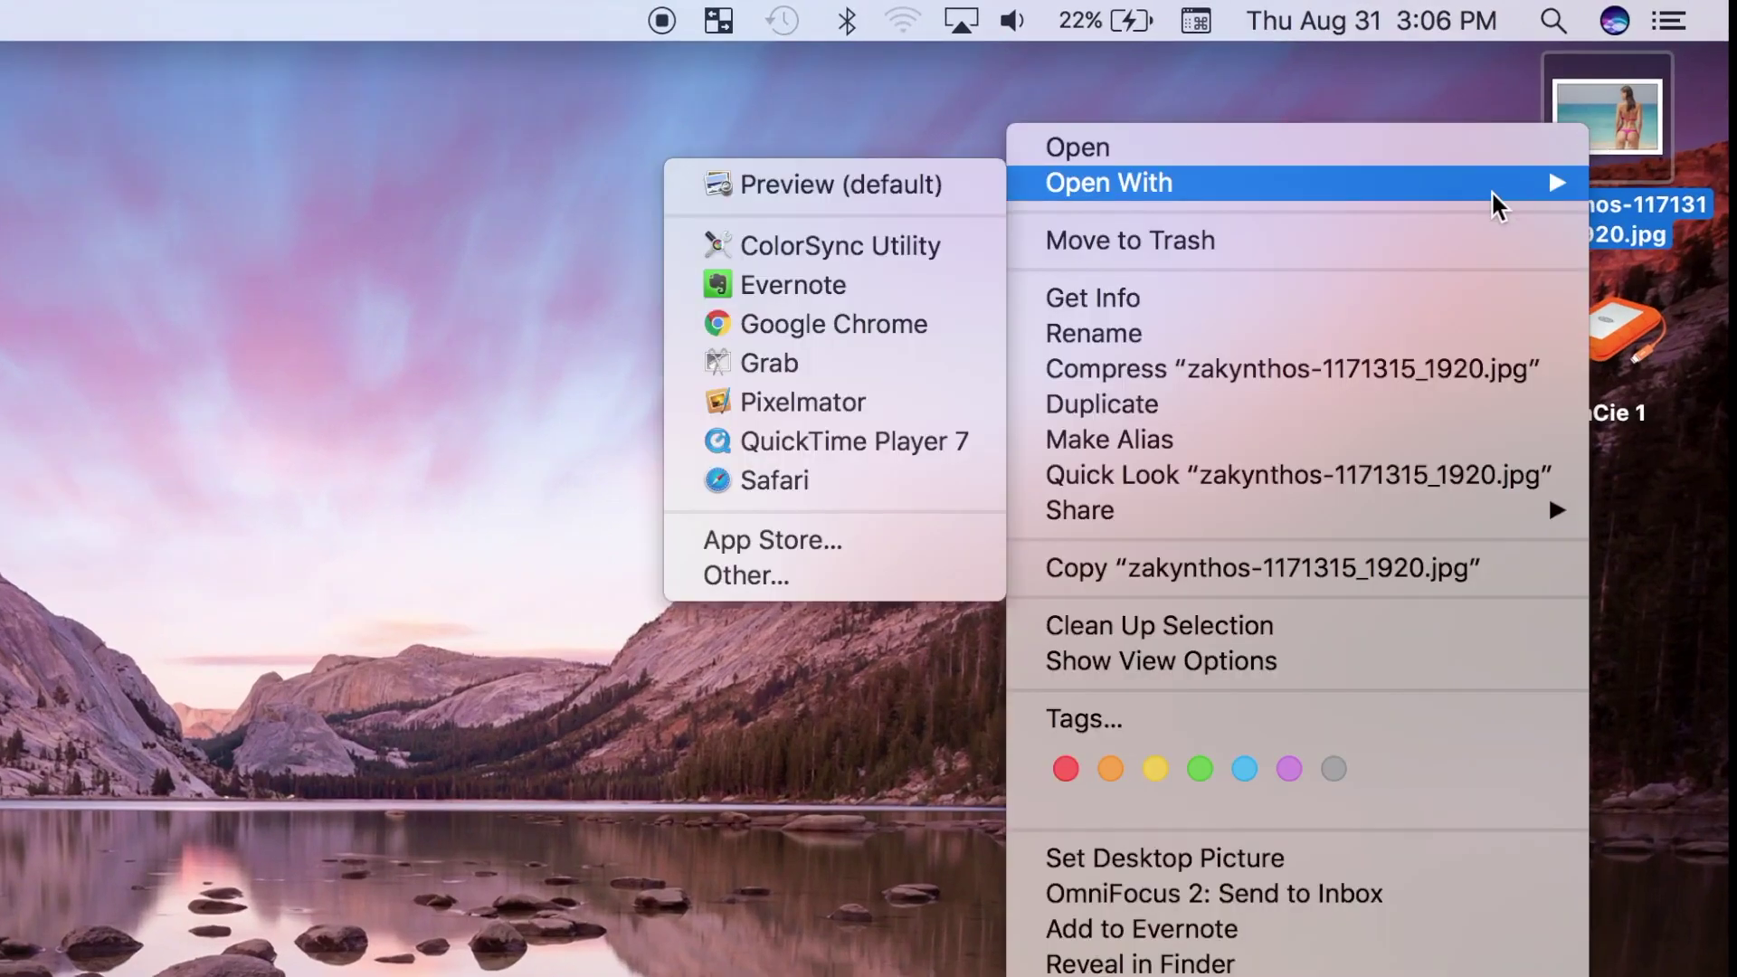
click(715, 399)
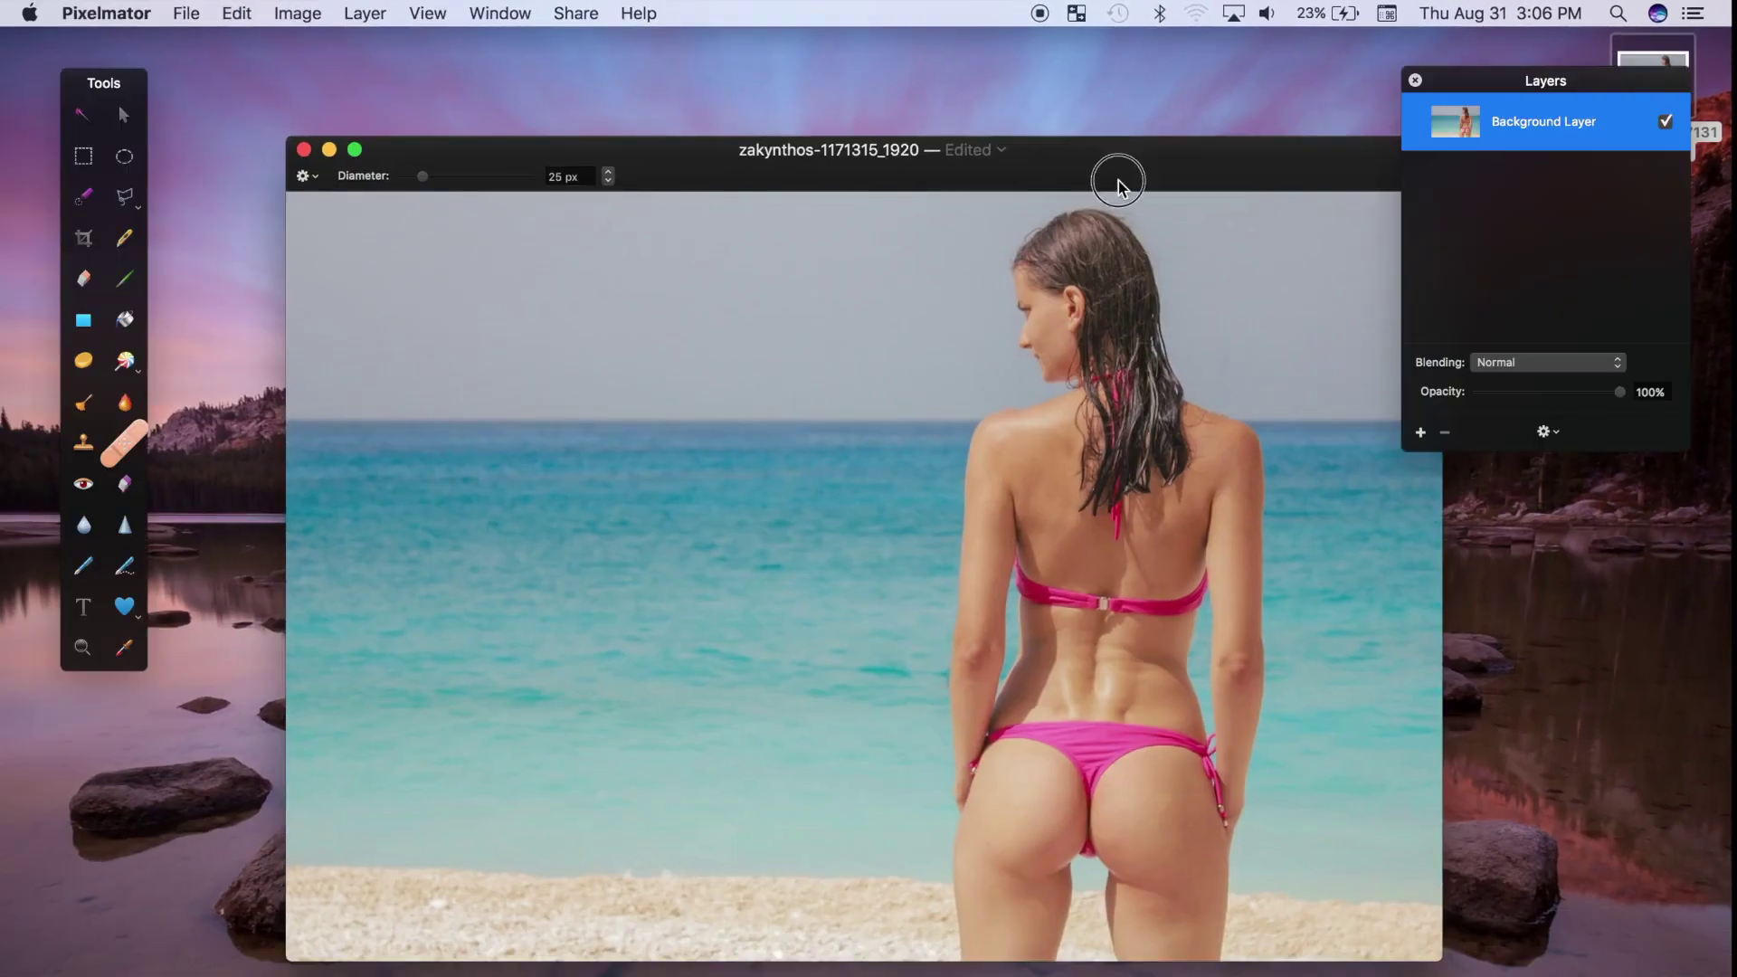
drag(1117, 178, 1056, 102)
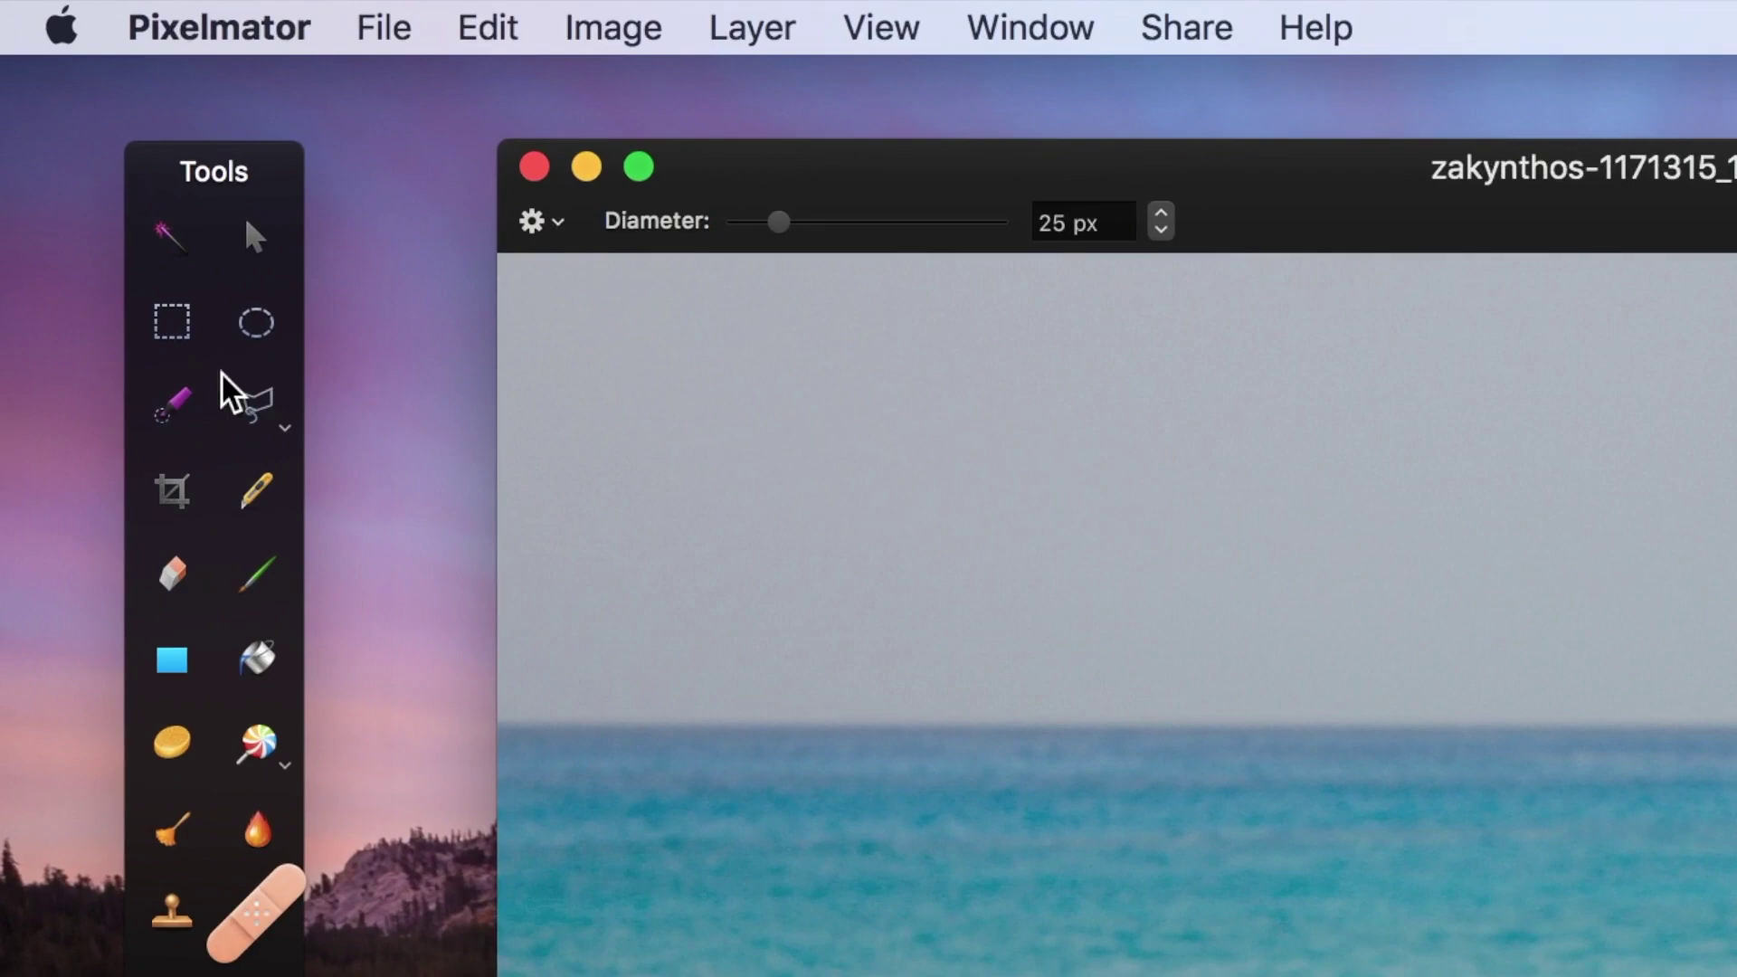
Quick-select the woman's legs, bikini bottom, head, shoulders and left upper arm.
click(177, 409)
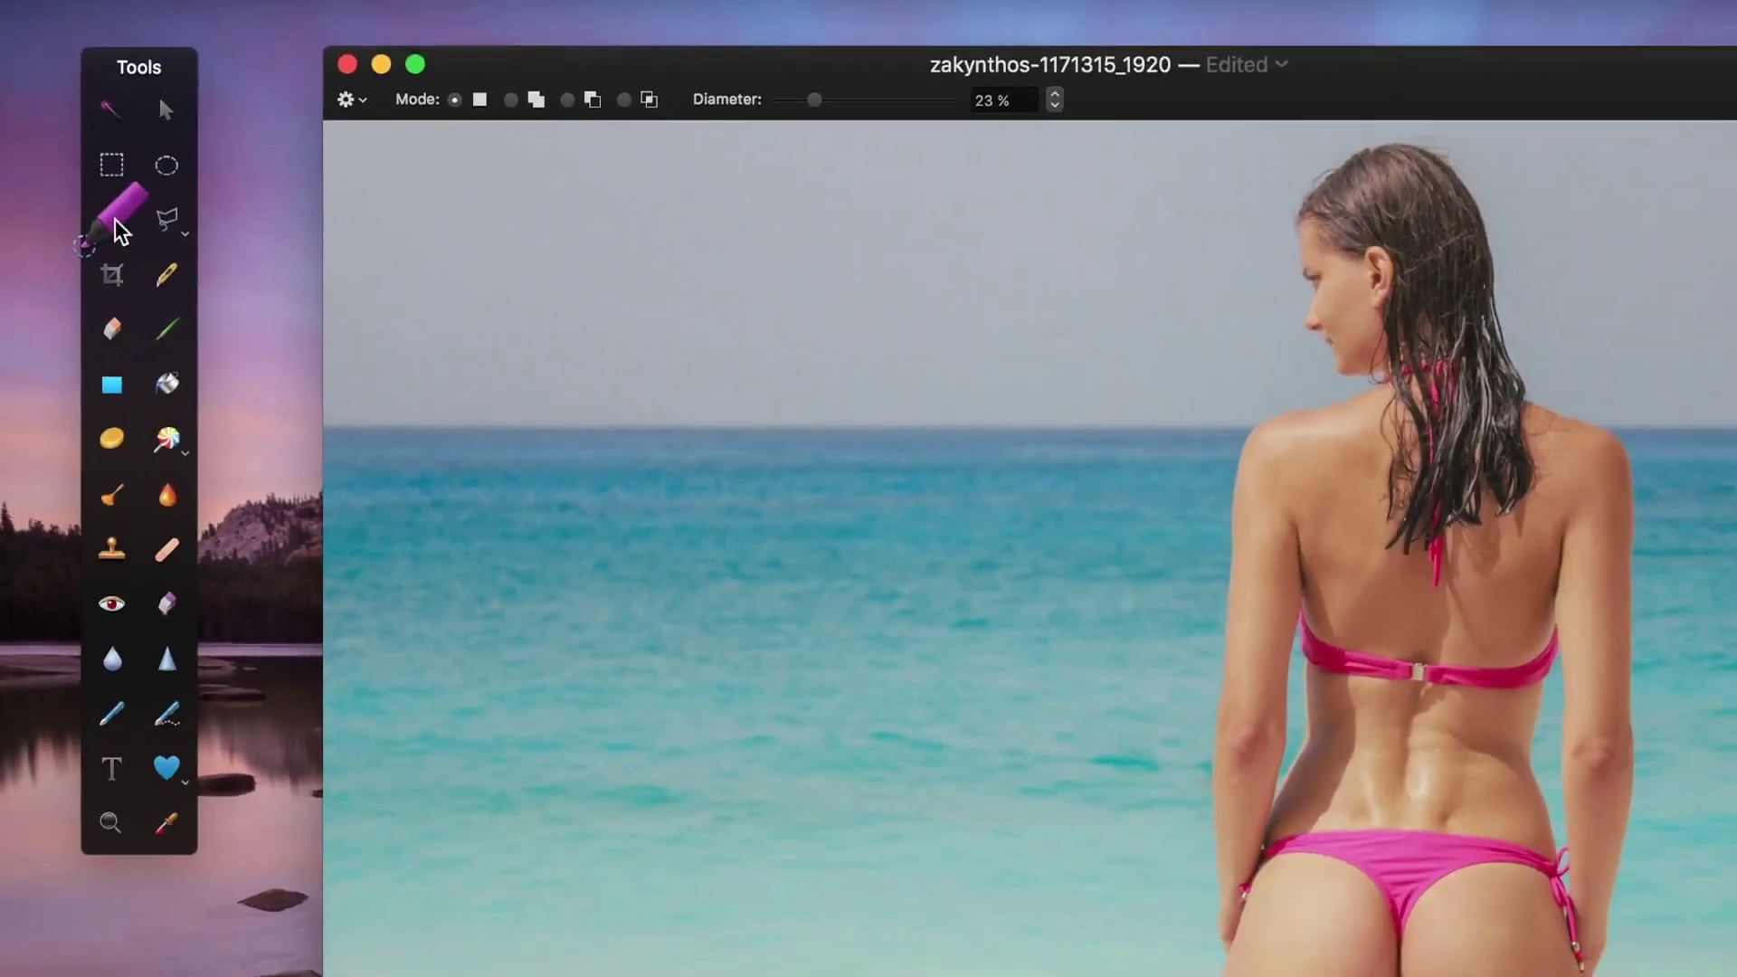
mouse_move(1067, 859)
mouse_down()
mouse_move(1097, 903)
mouse_move(1224, 736)
mouse_move(1268, 938)
mouse_move(1334, 799)
mouse_move(1260, 498)
mouse_move(1132, 608)
mouse_move(1137, 344)
mouse_move(1173, 204)
mouse_move(1233, 244)
mouse_move(1225, 225)
mouse_up()
drag(1131, 335, 1092, 433)
drag(1077, 361, 1054, 664)
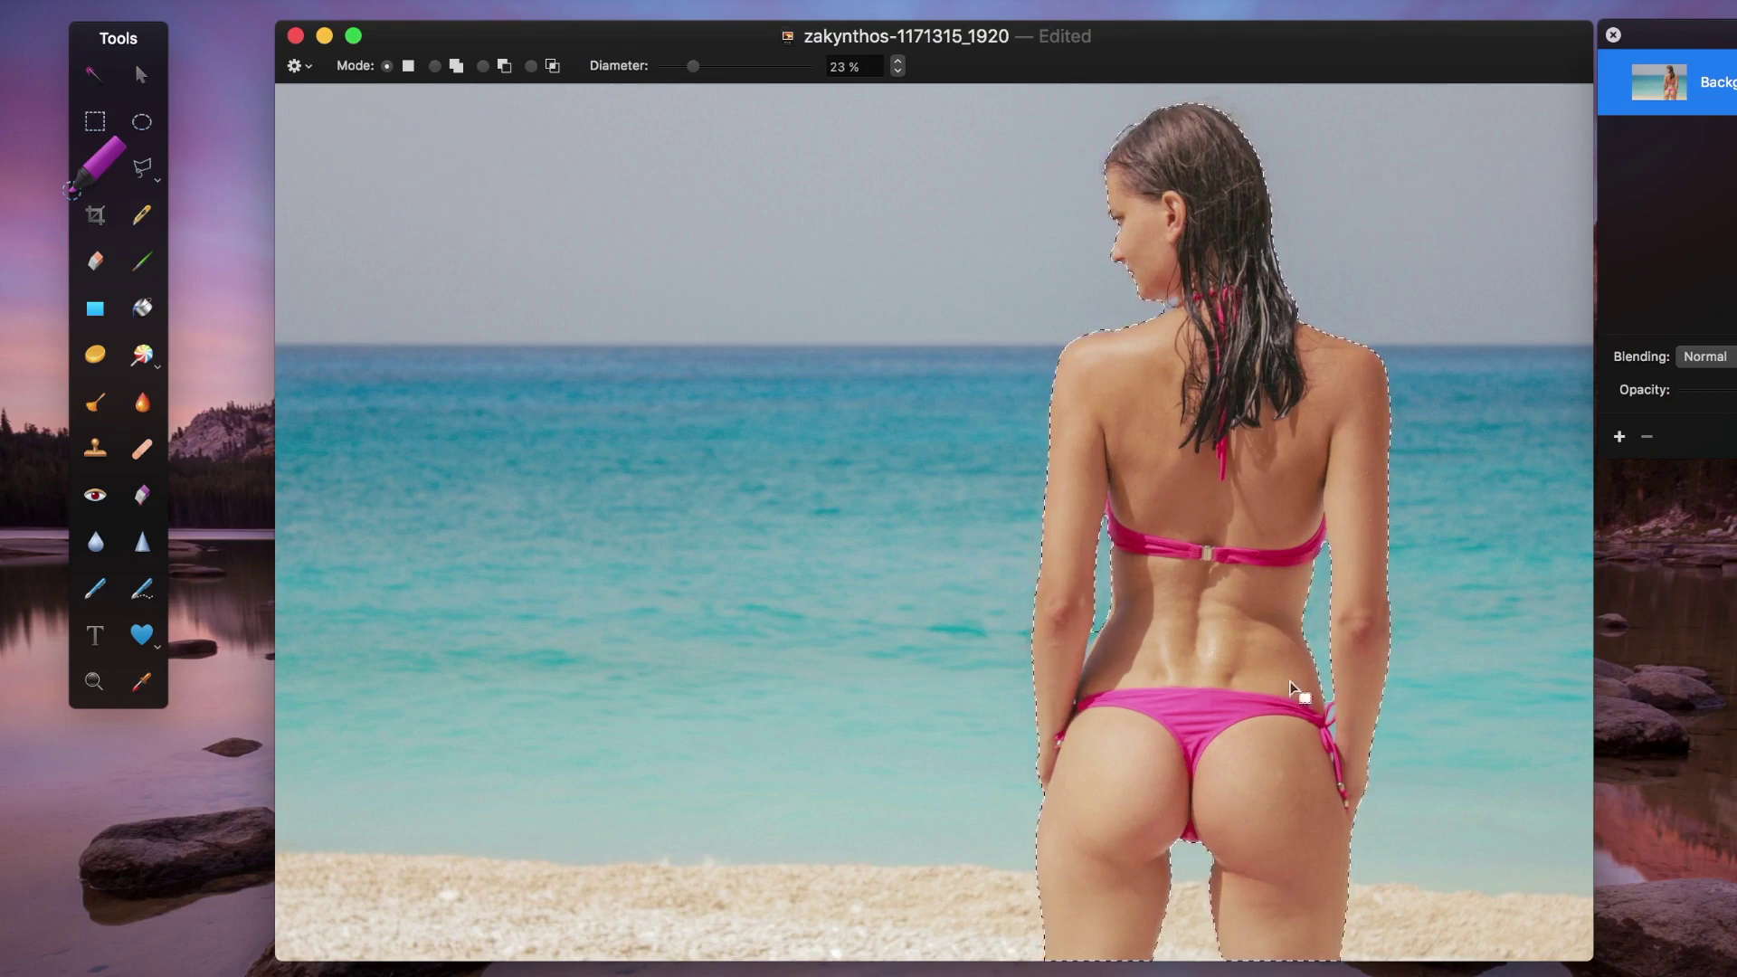
Cut and paste the woman as her own layer, then hide that layer to reveal the hole.
right_click(1200, 540)
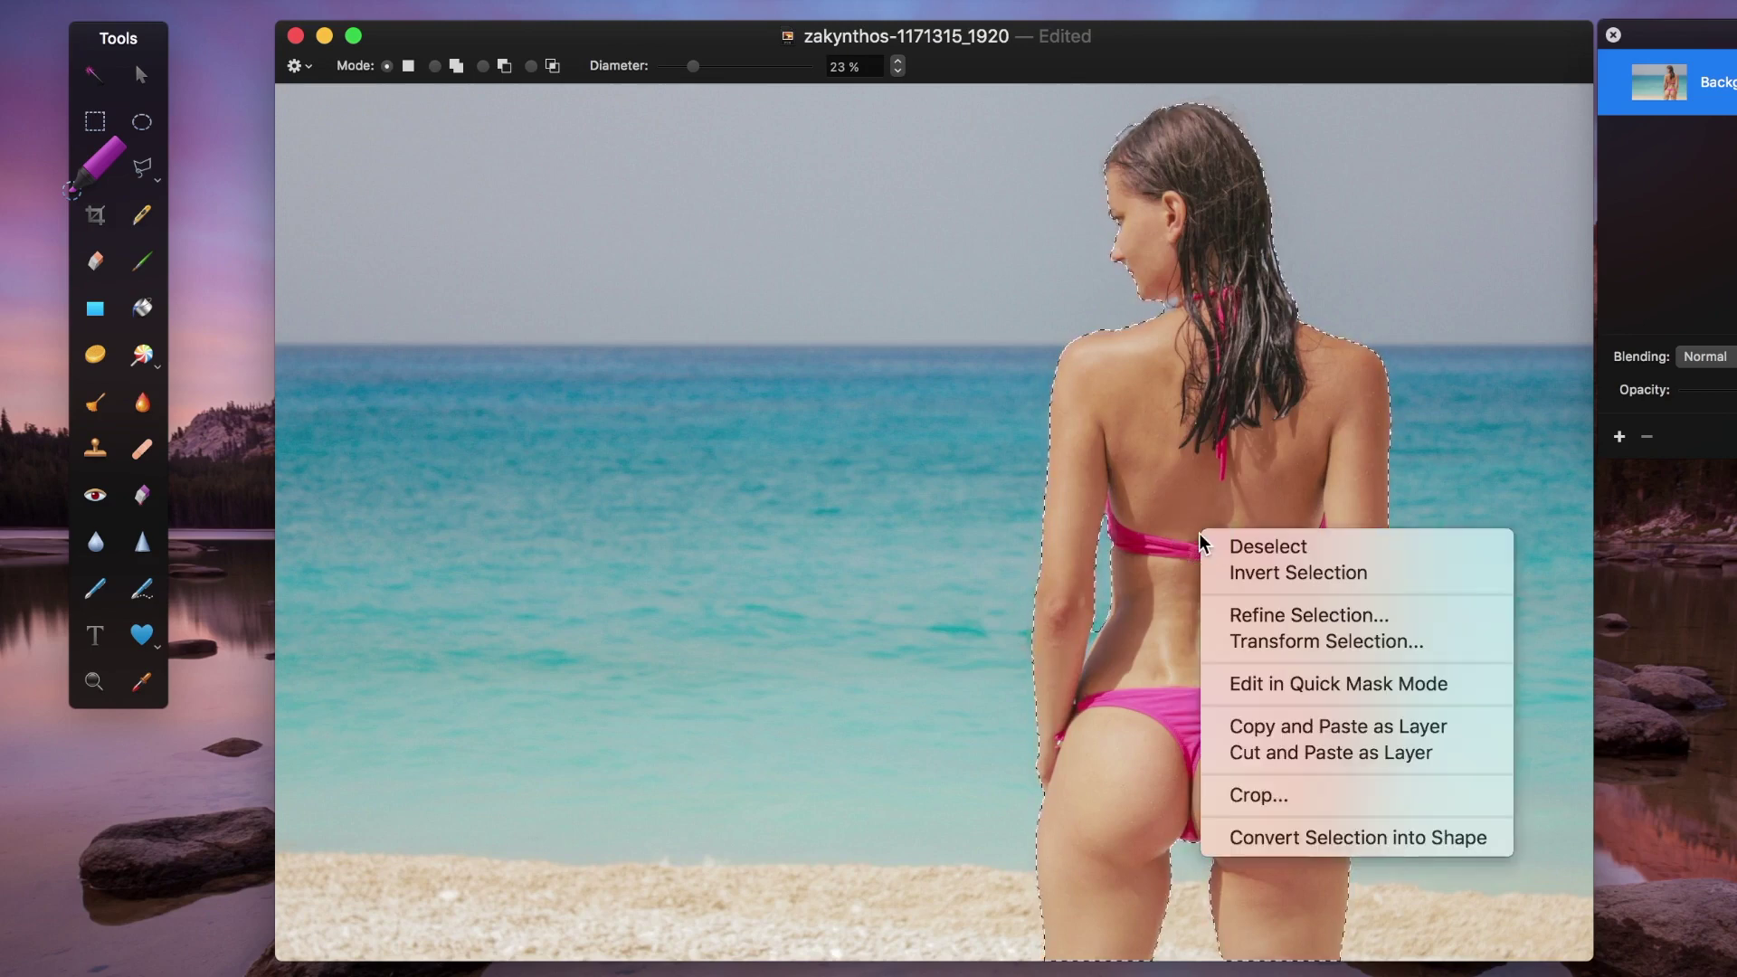
click(1279, 753)
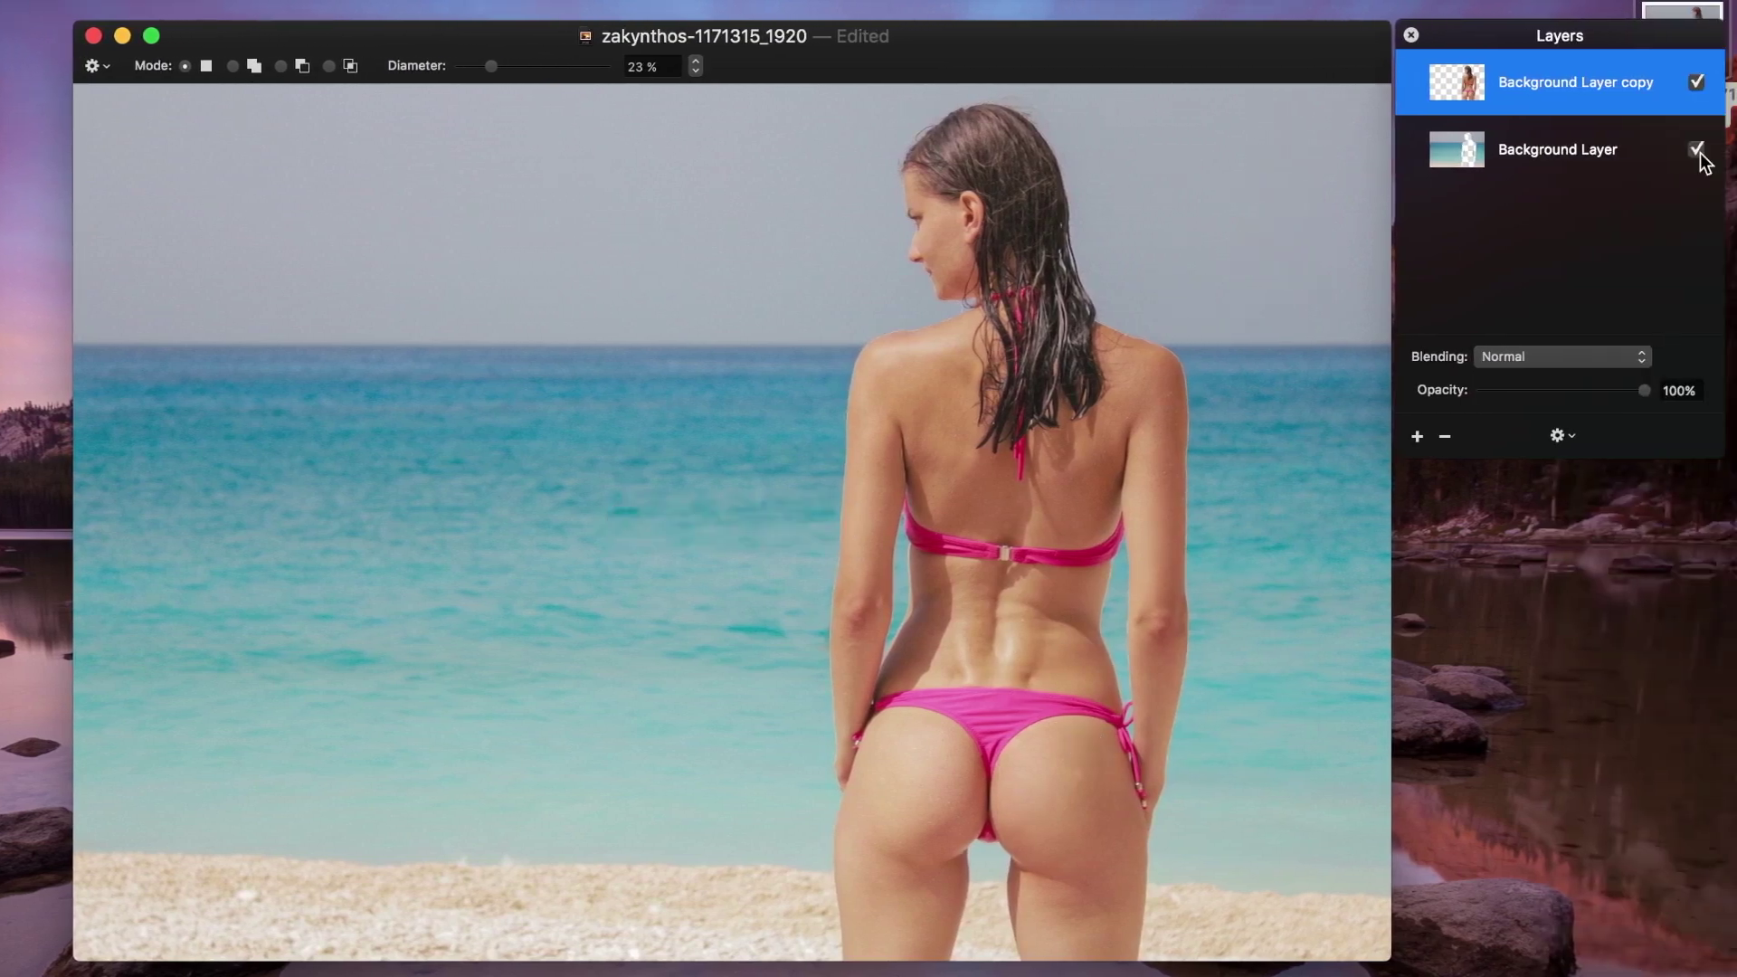
click(1696, 150)
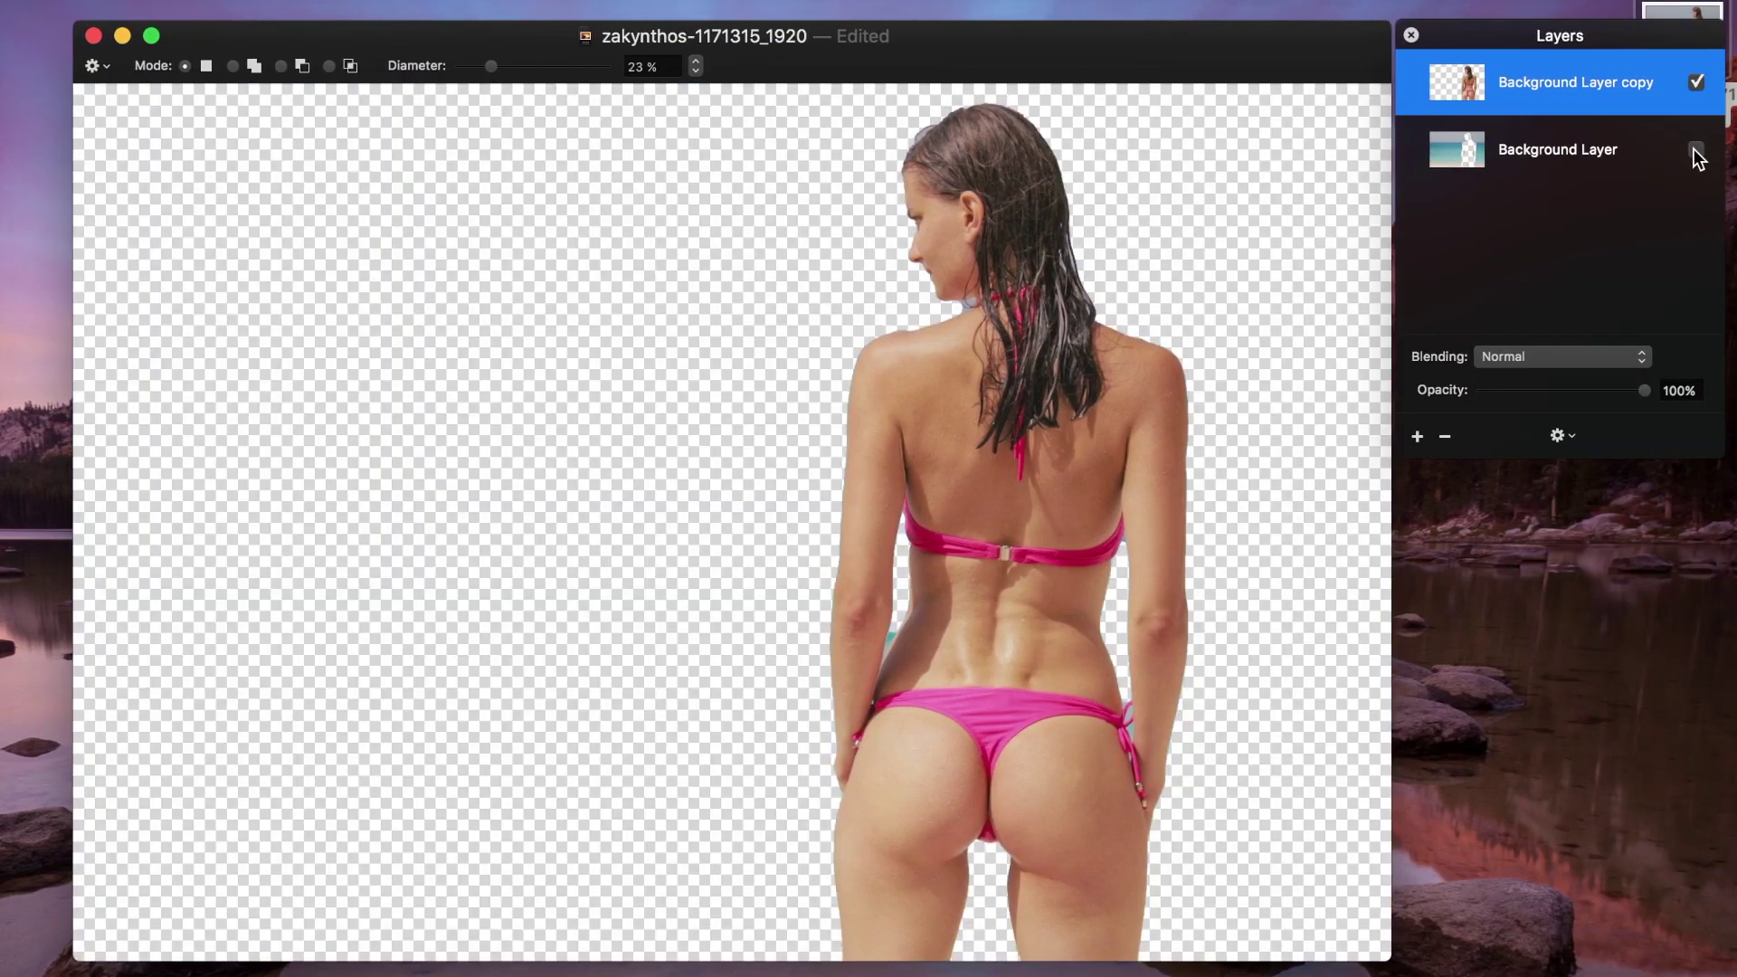
click(1696, 150)
click(1696, 82)
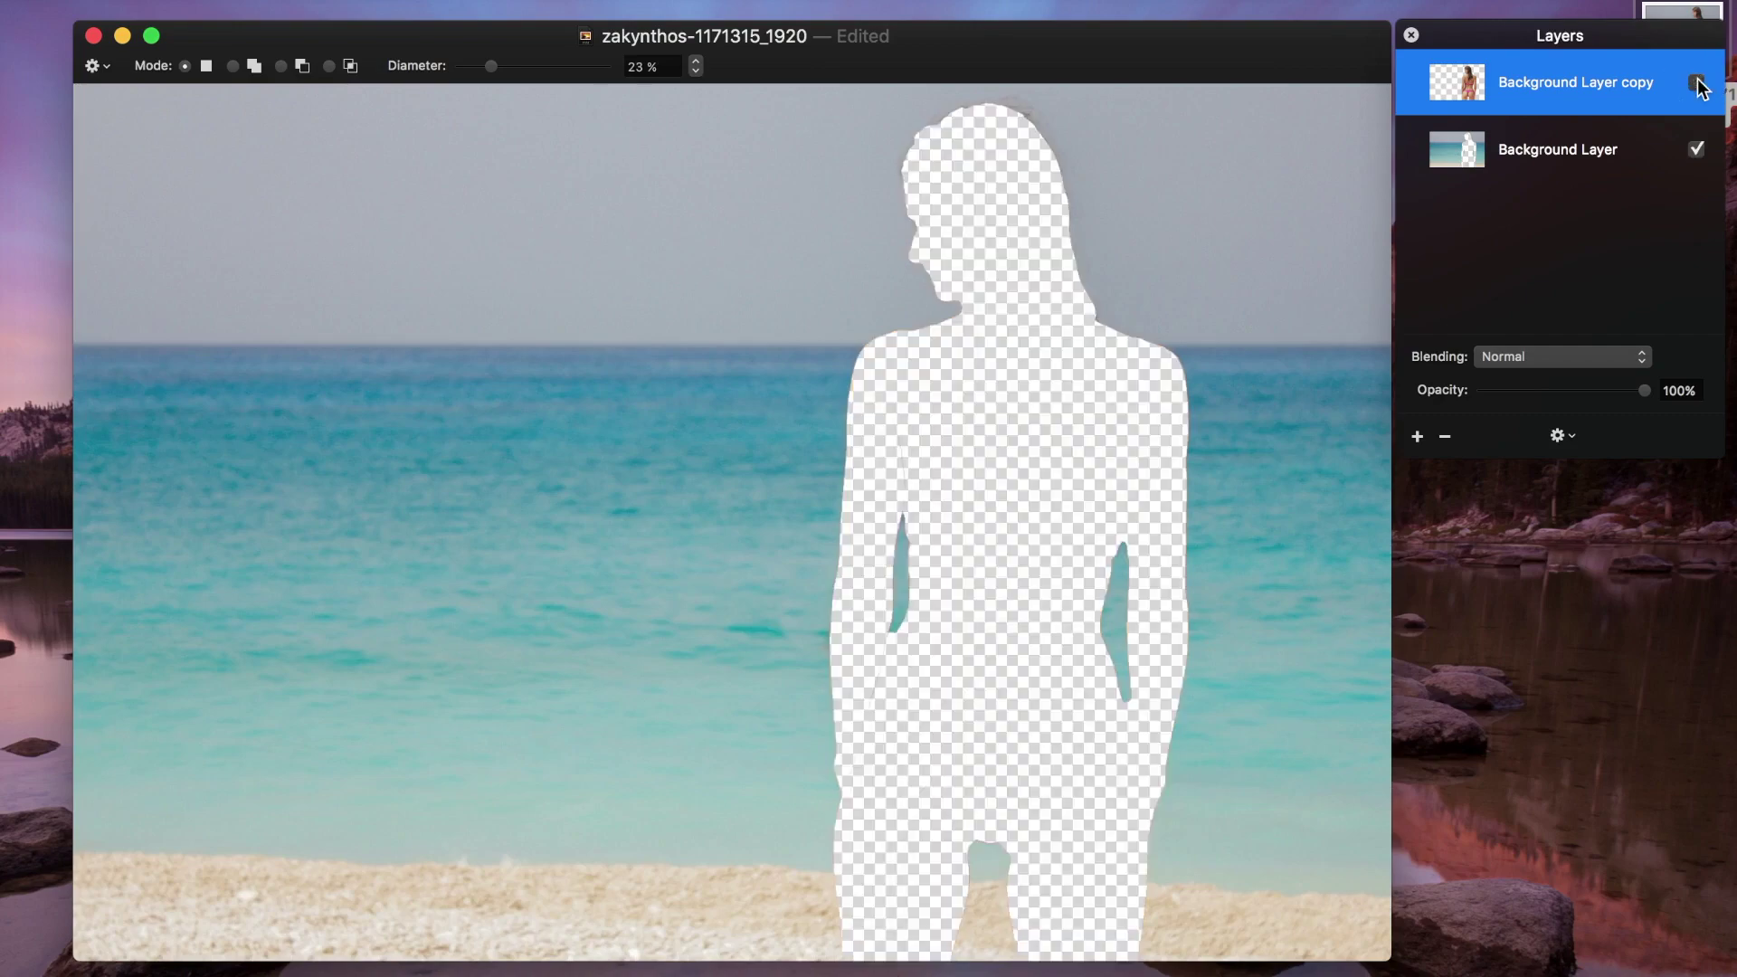
click(1697, 82)
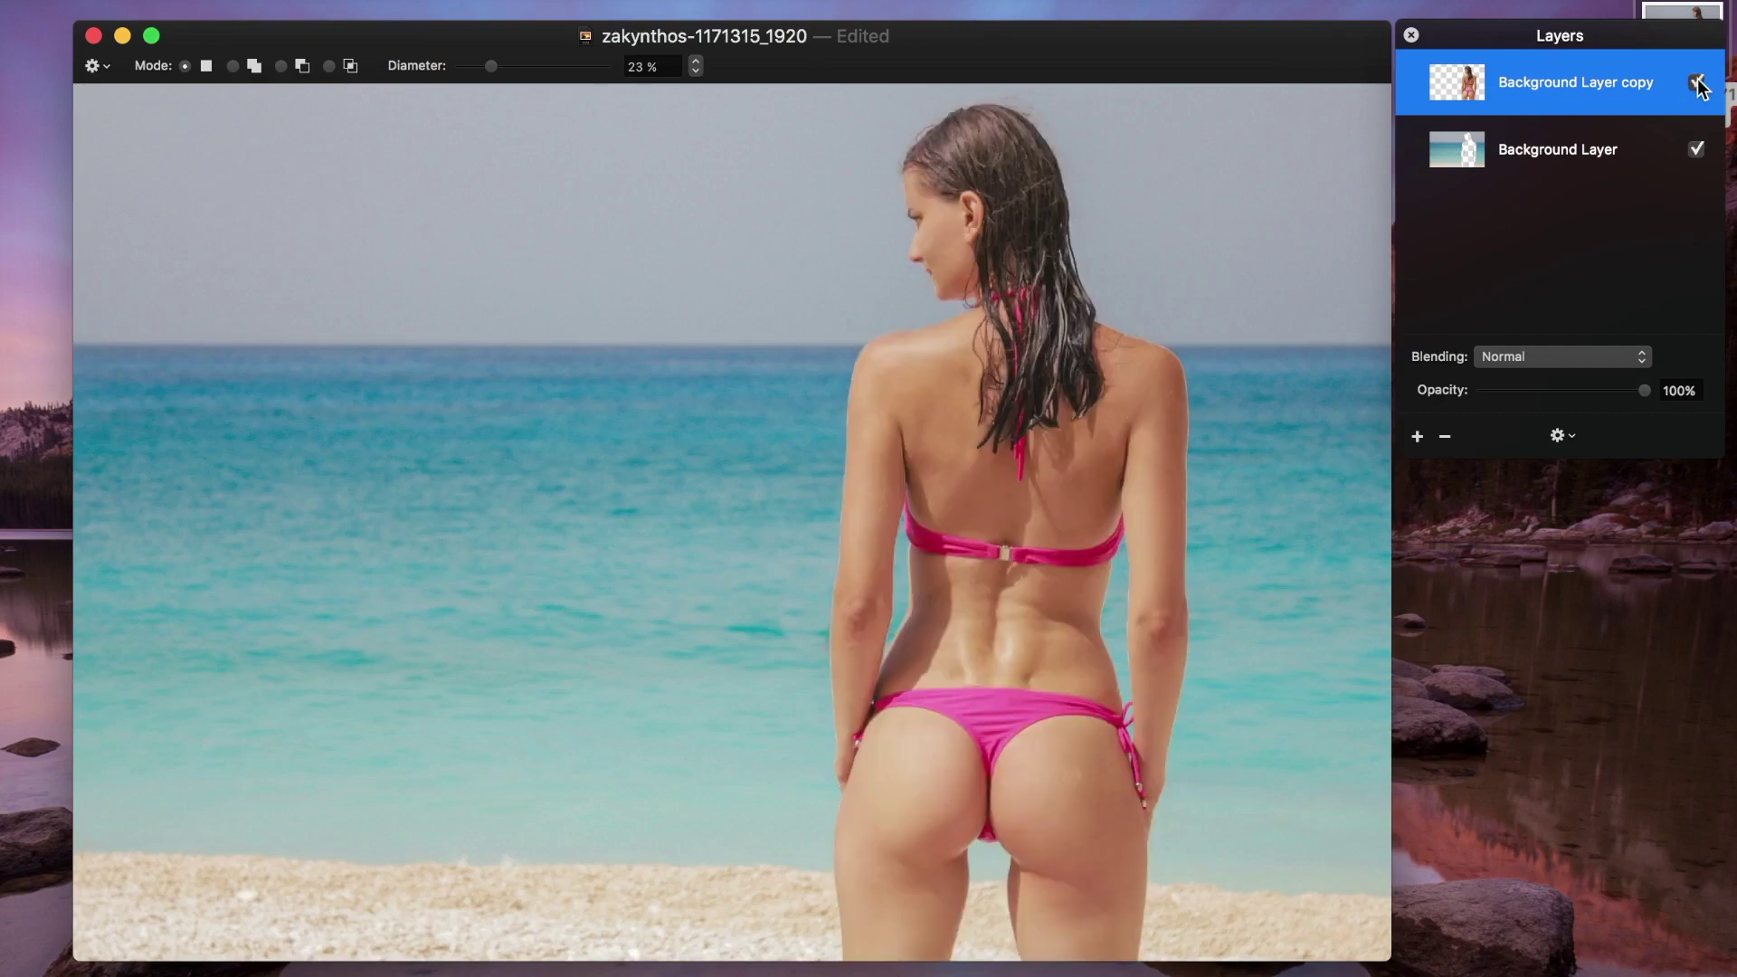
click(1697, 82)
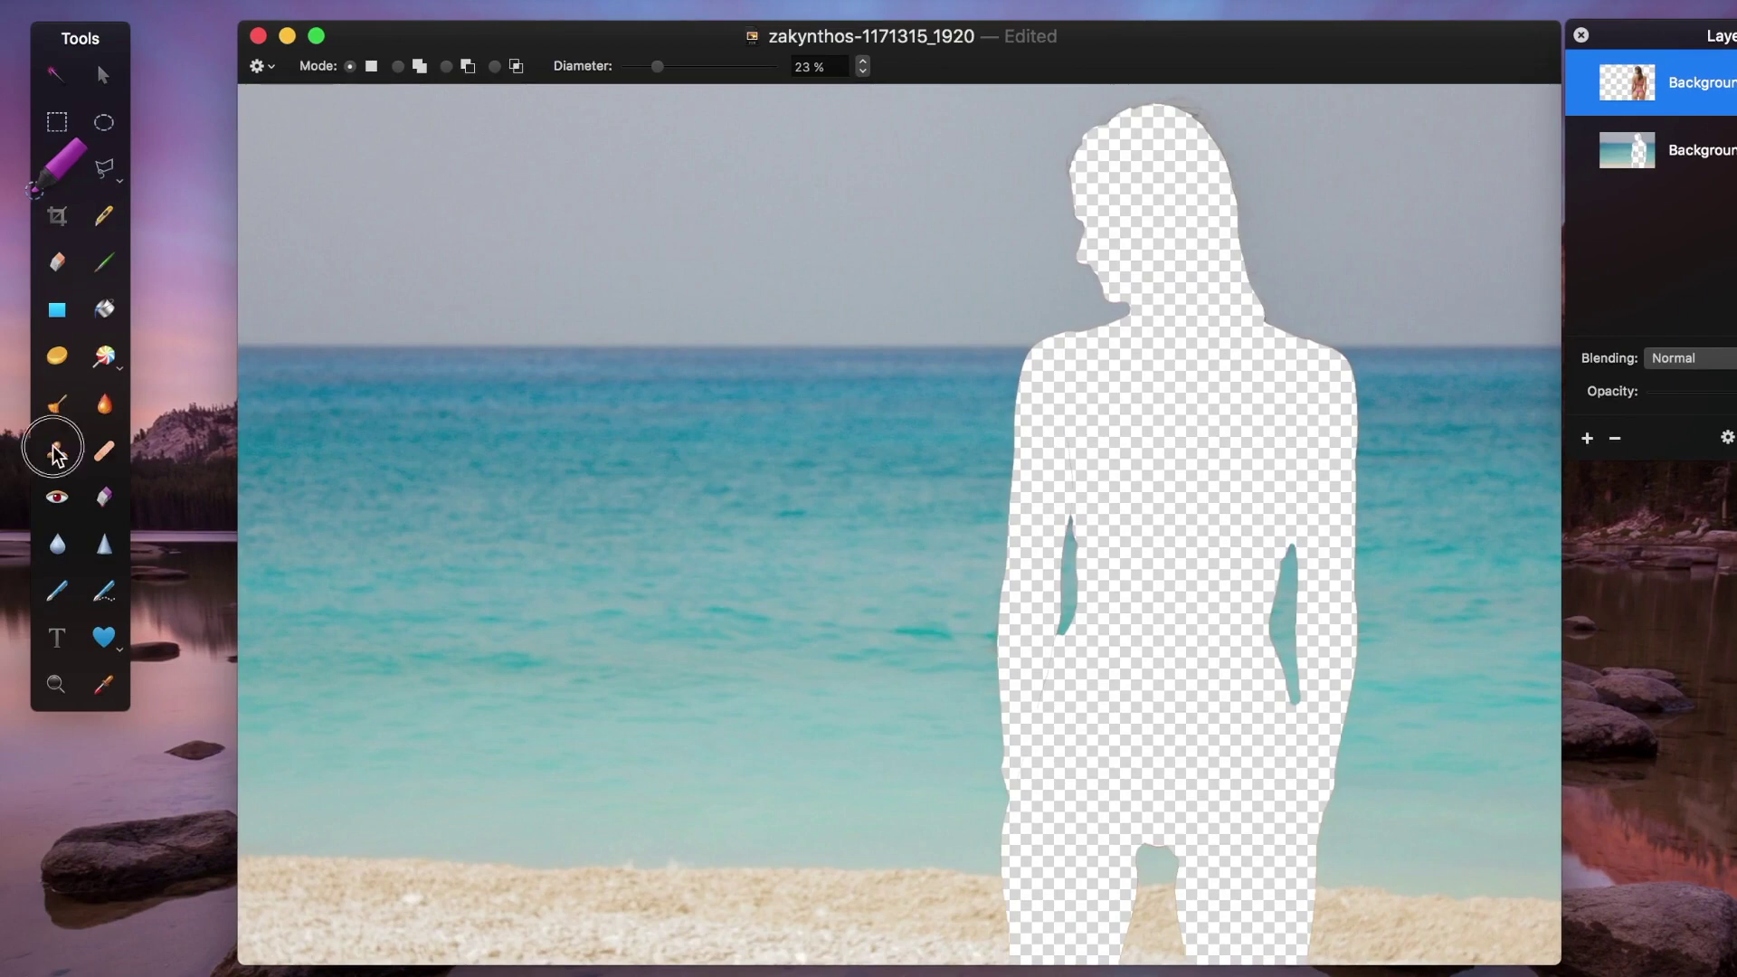
On Background Layer, clone-stamp sea, sand and sky into the silhouette hole.
click(56, 447)
key(alt+bracketleft)
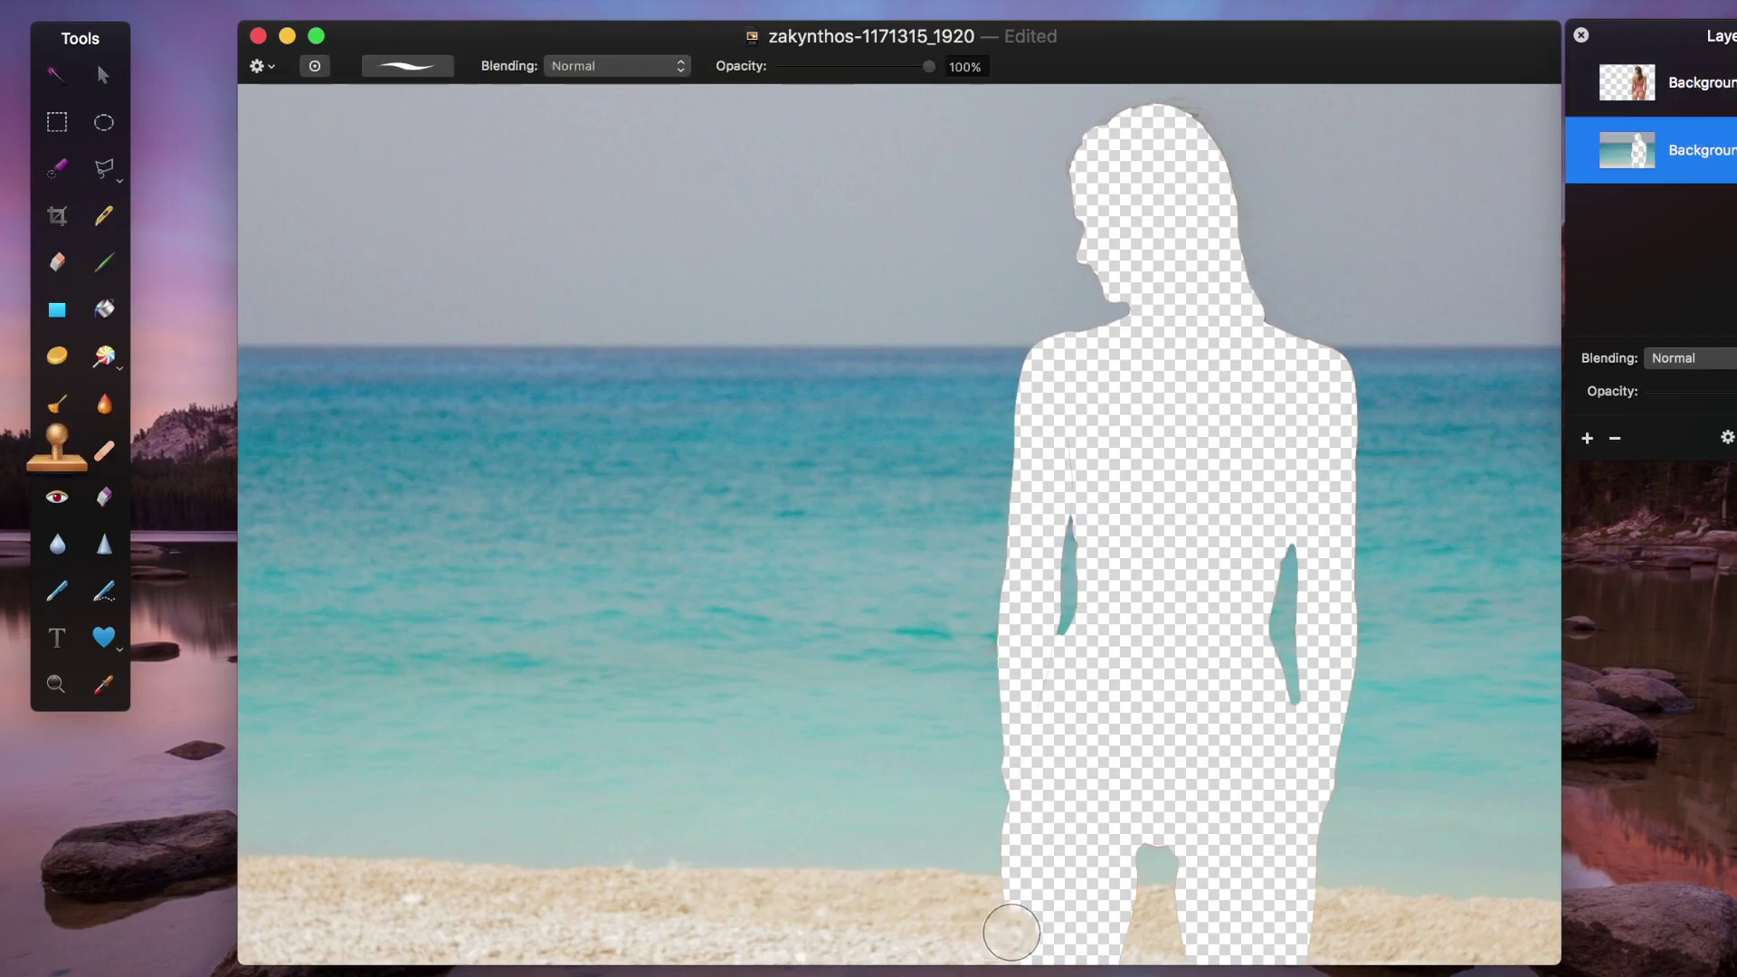
mouse_move(1011, 932)
mouse_down()
mouse_move(1007, 806)
mouse_move(1039, 626)
mouse_move(1000, 555)
mouse_move(1058, 471)
mouse_move(1004, 326)
mouse_move(1163, 109)
mouse_move(1218, 181)
mouse_move(1246, 294)
mouse_move(1233, 263)
mouse_move(1089, 260)
mouse_move(1131, 872)
mouse_move(1263, 966)
mouse_move(1303, 930)
mouse_move(1330, 388)
mouse_move(1119, 111)
mouse_move(1155, 246)
mouse_move(1167, 199)
mouse_up()
key(j)
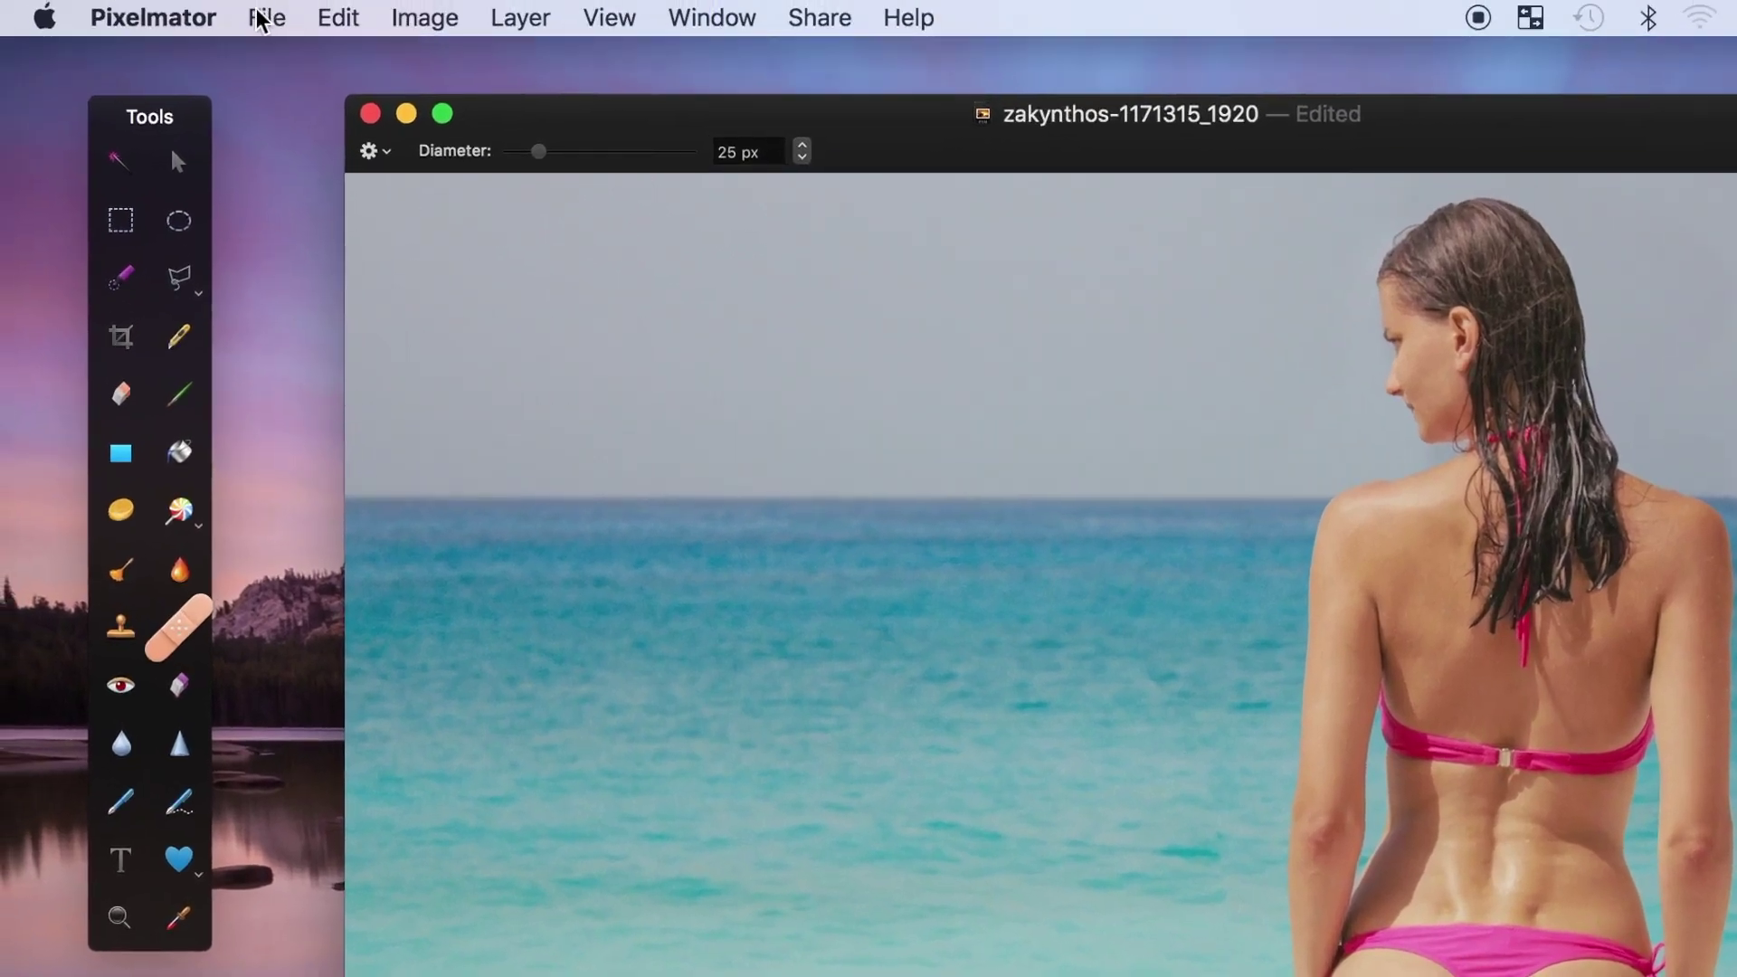
Export the layered image in Photoshop format, saved as 'Bikini Girl'.
click(260, 19)
click(383, 372)
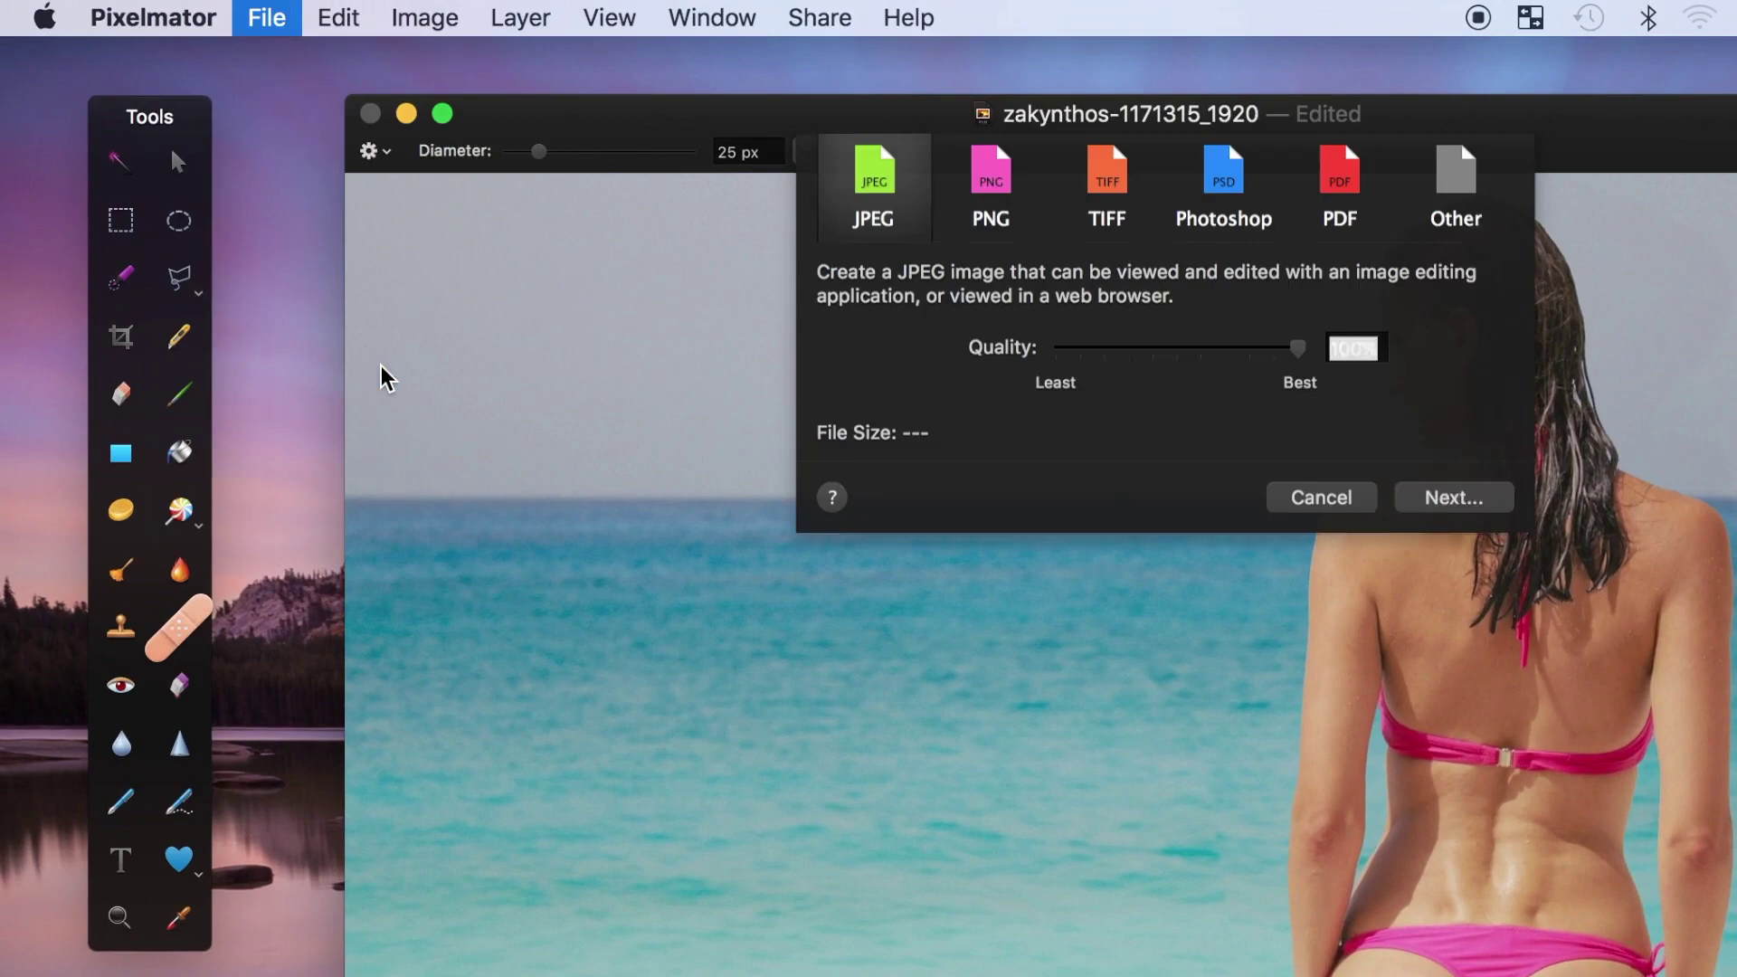
click(1235, 192)
click(1453, 505)
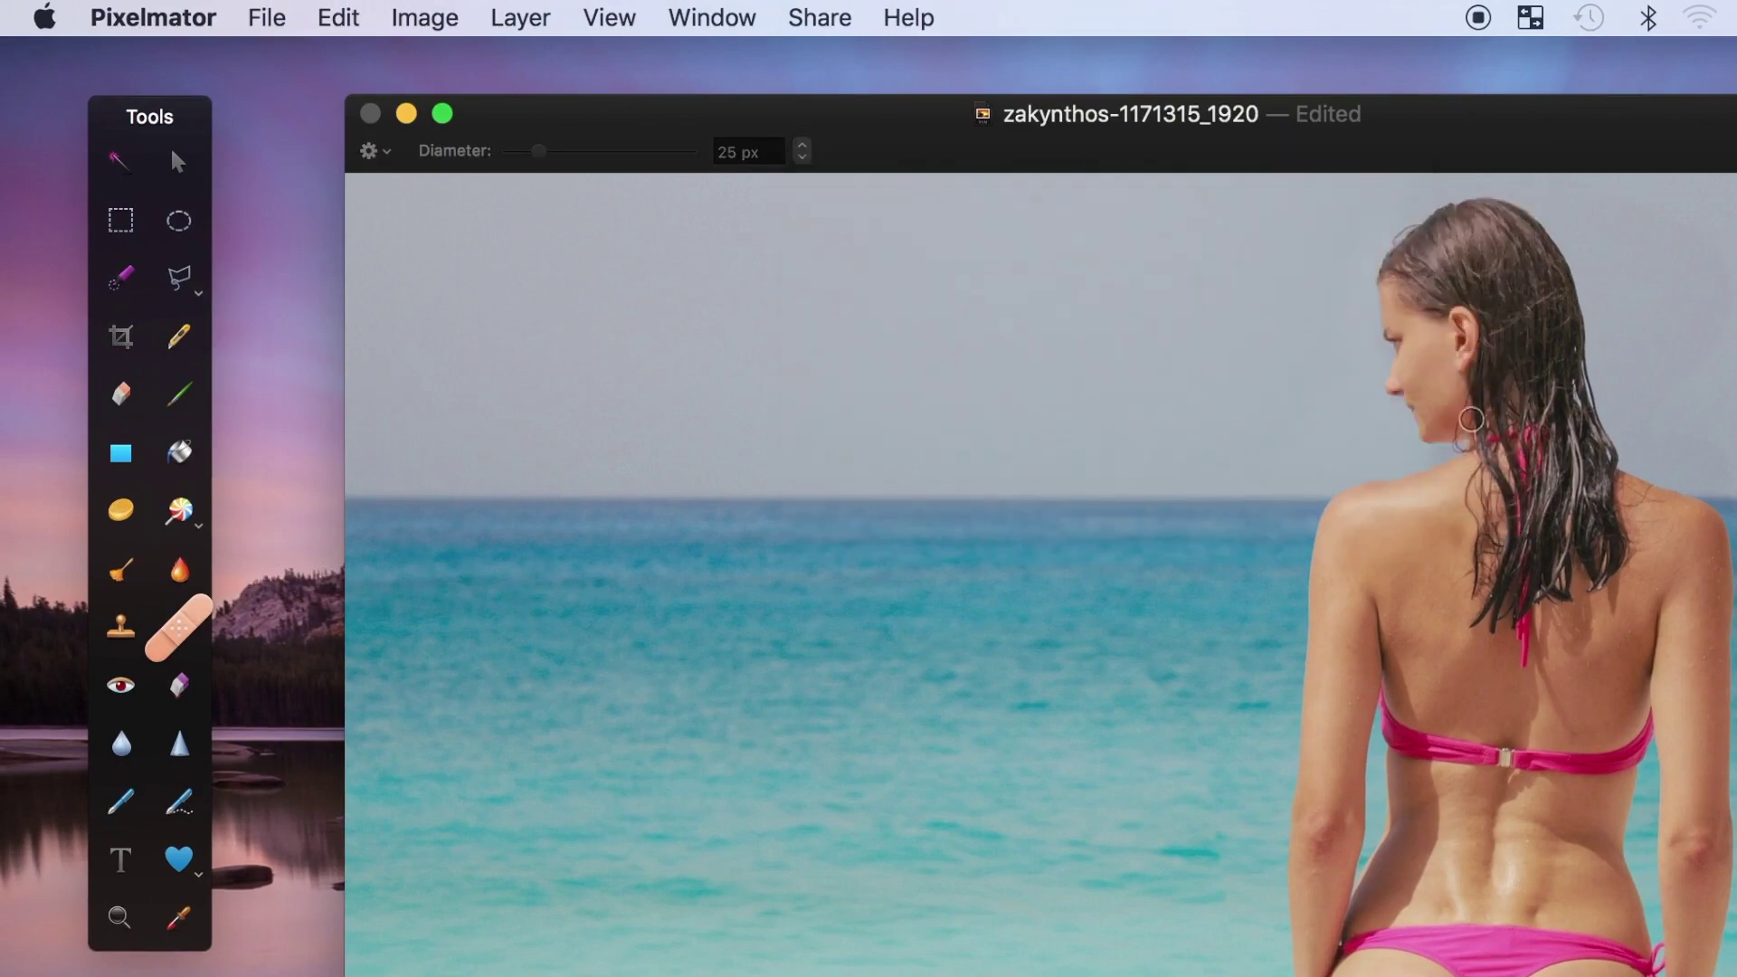
text(Bikini Girl)
key(Return)
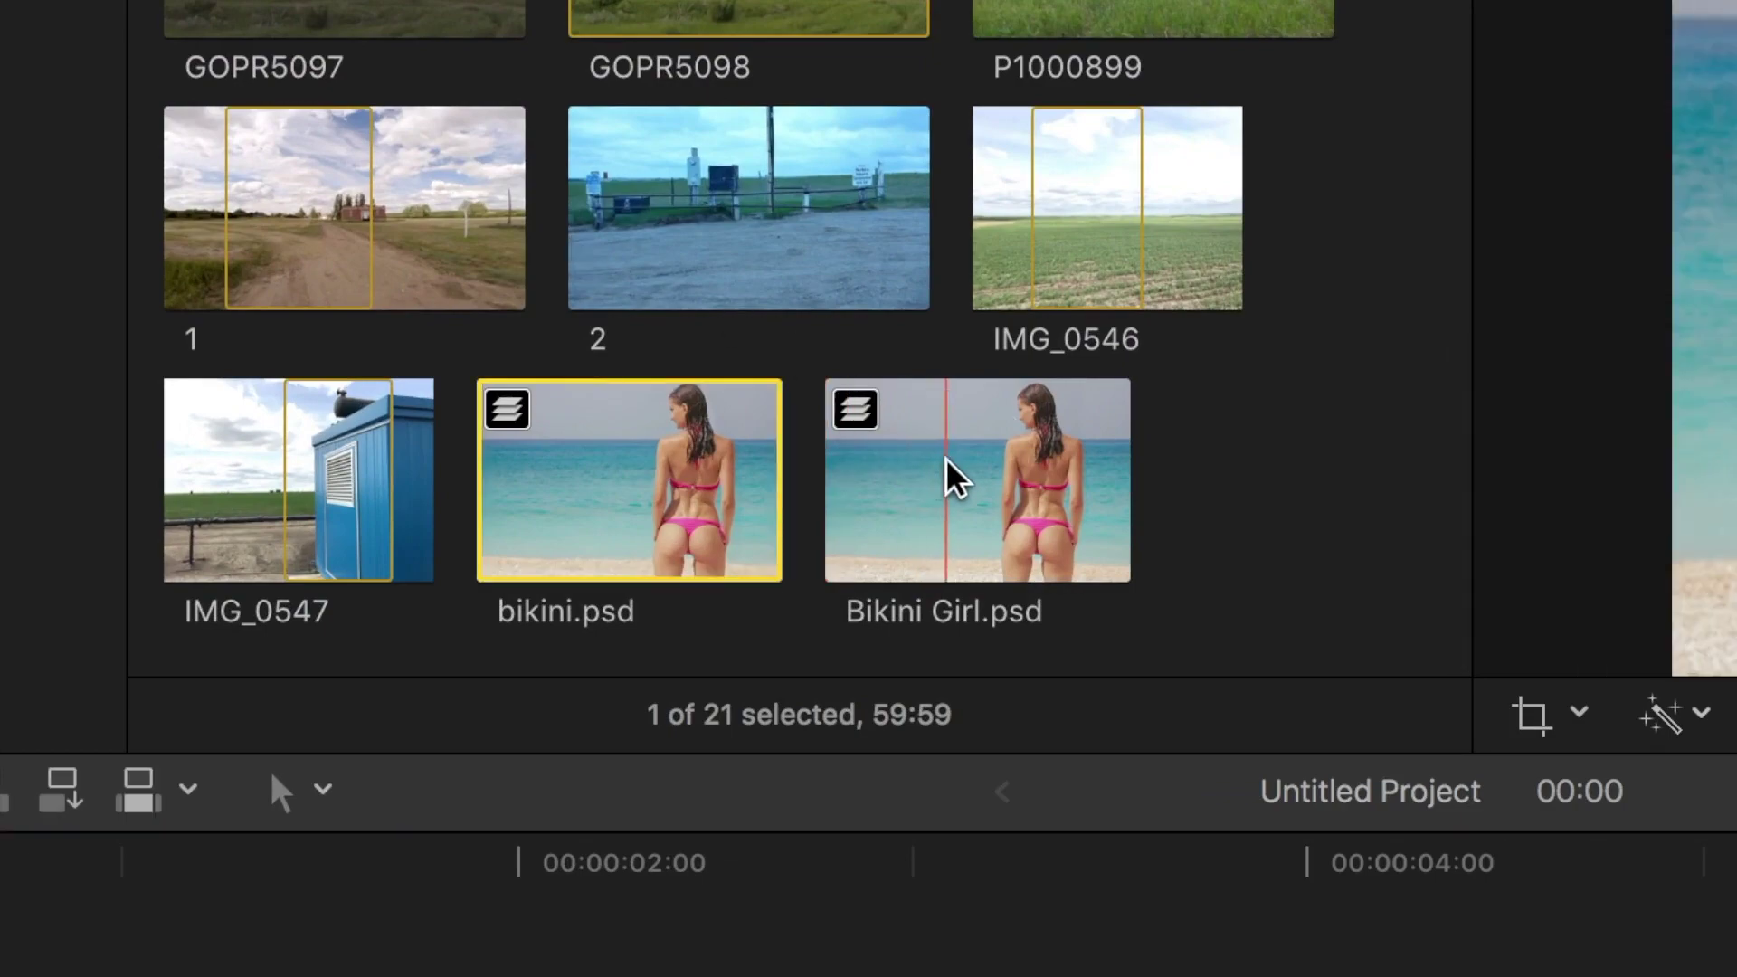
Append Bikini Girl.psd to the timeline, open it into its layer tracks, and fit the view.
click(954, 480)
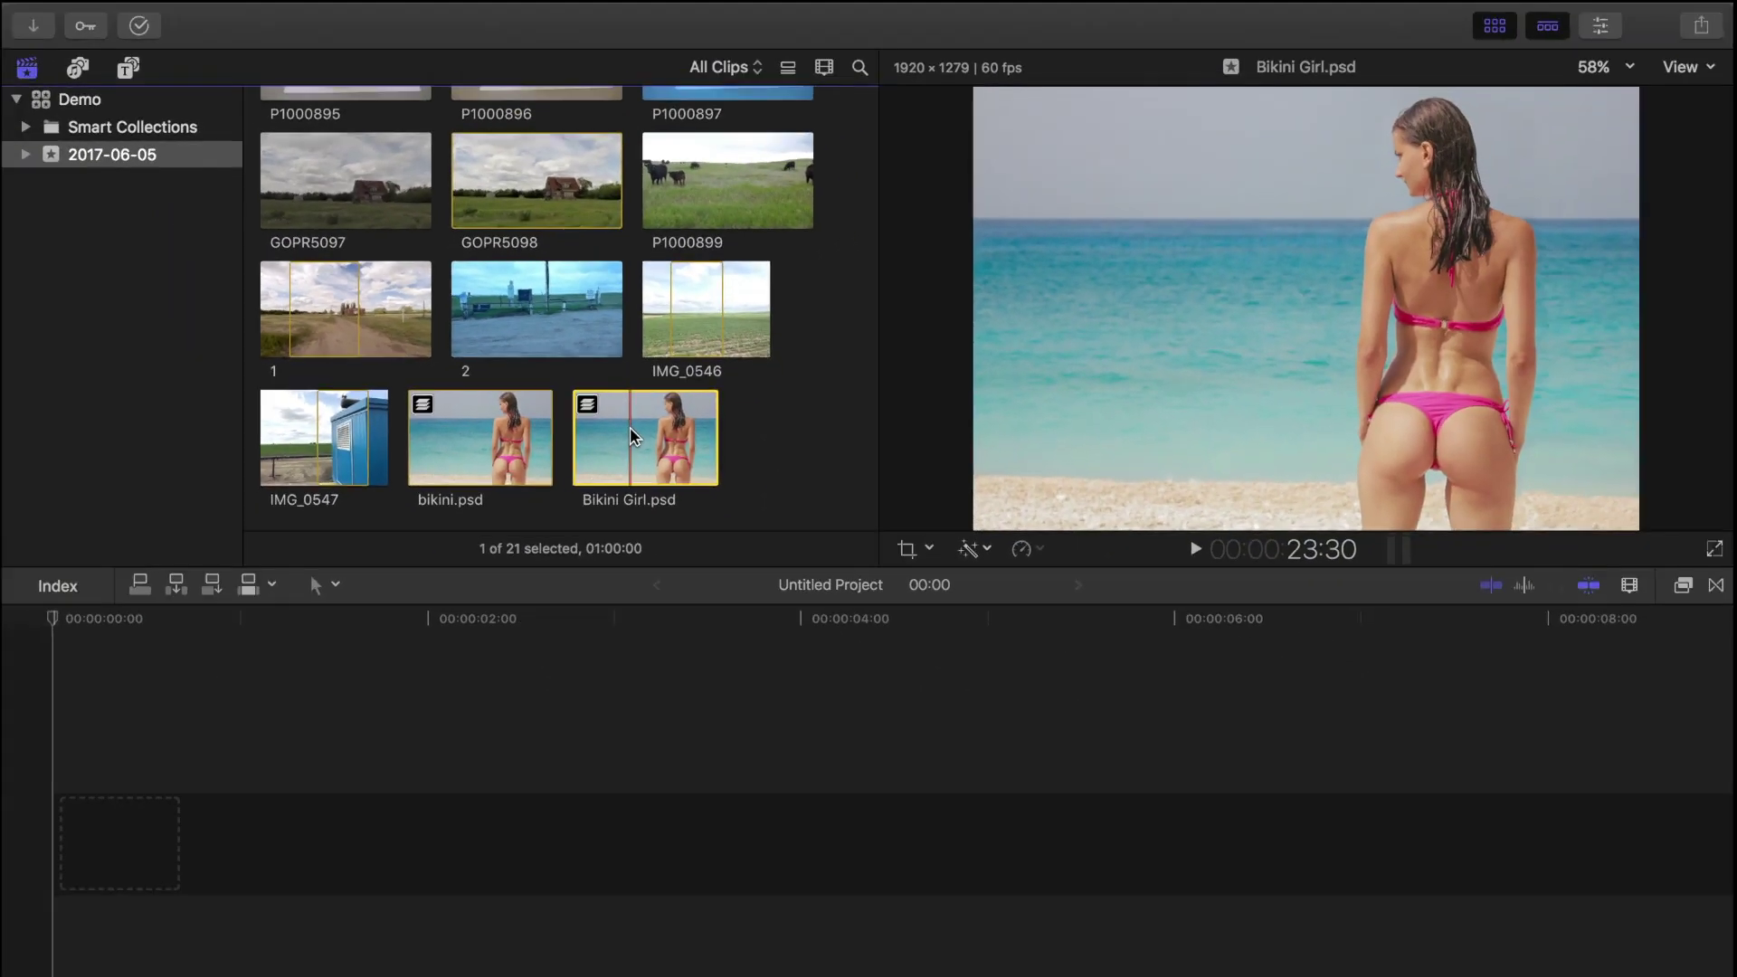
key(e)
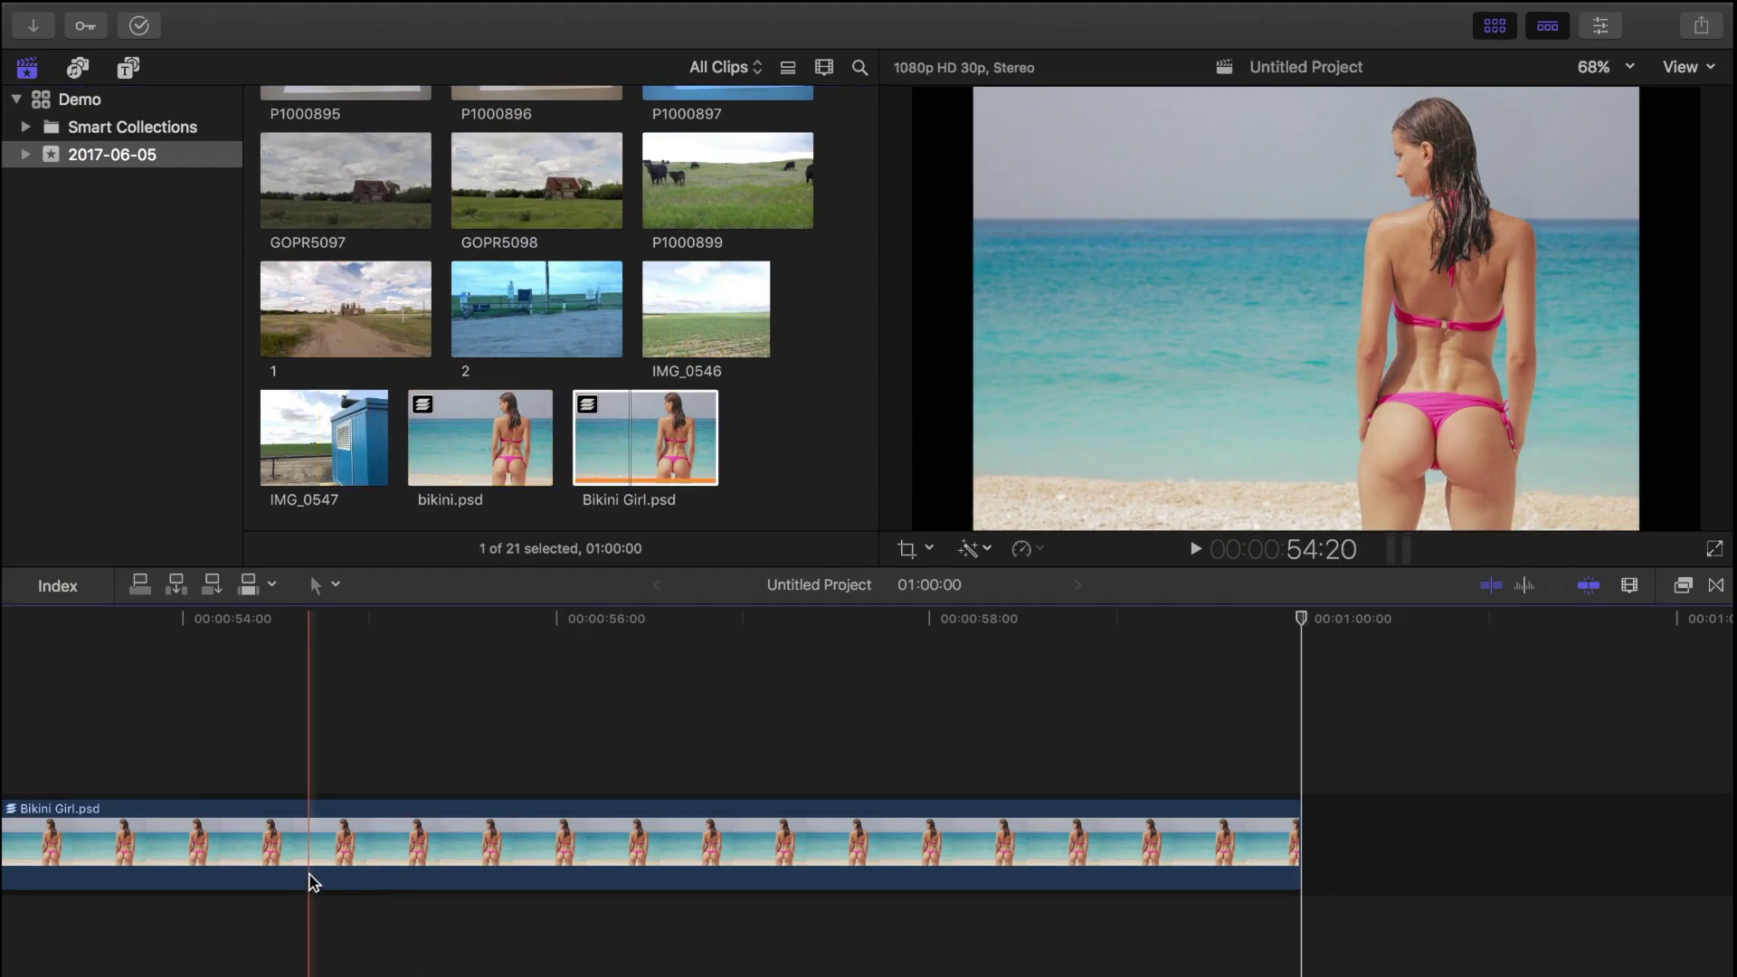
double_click(311, 882)
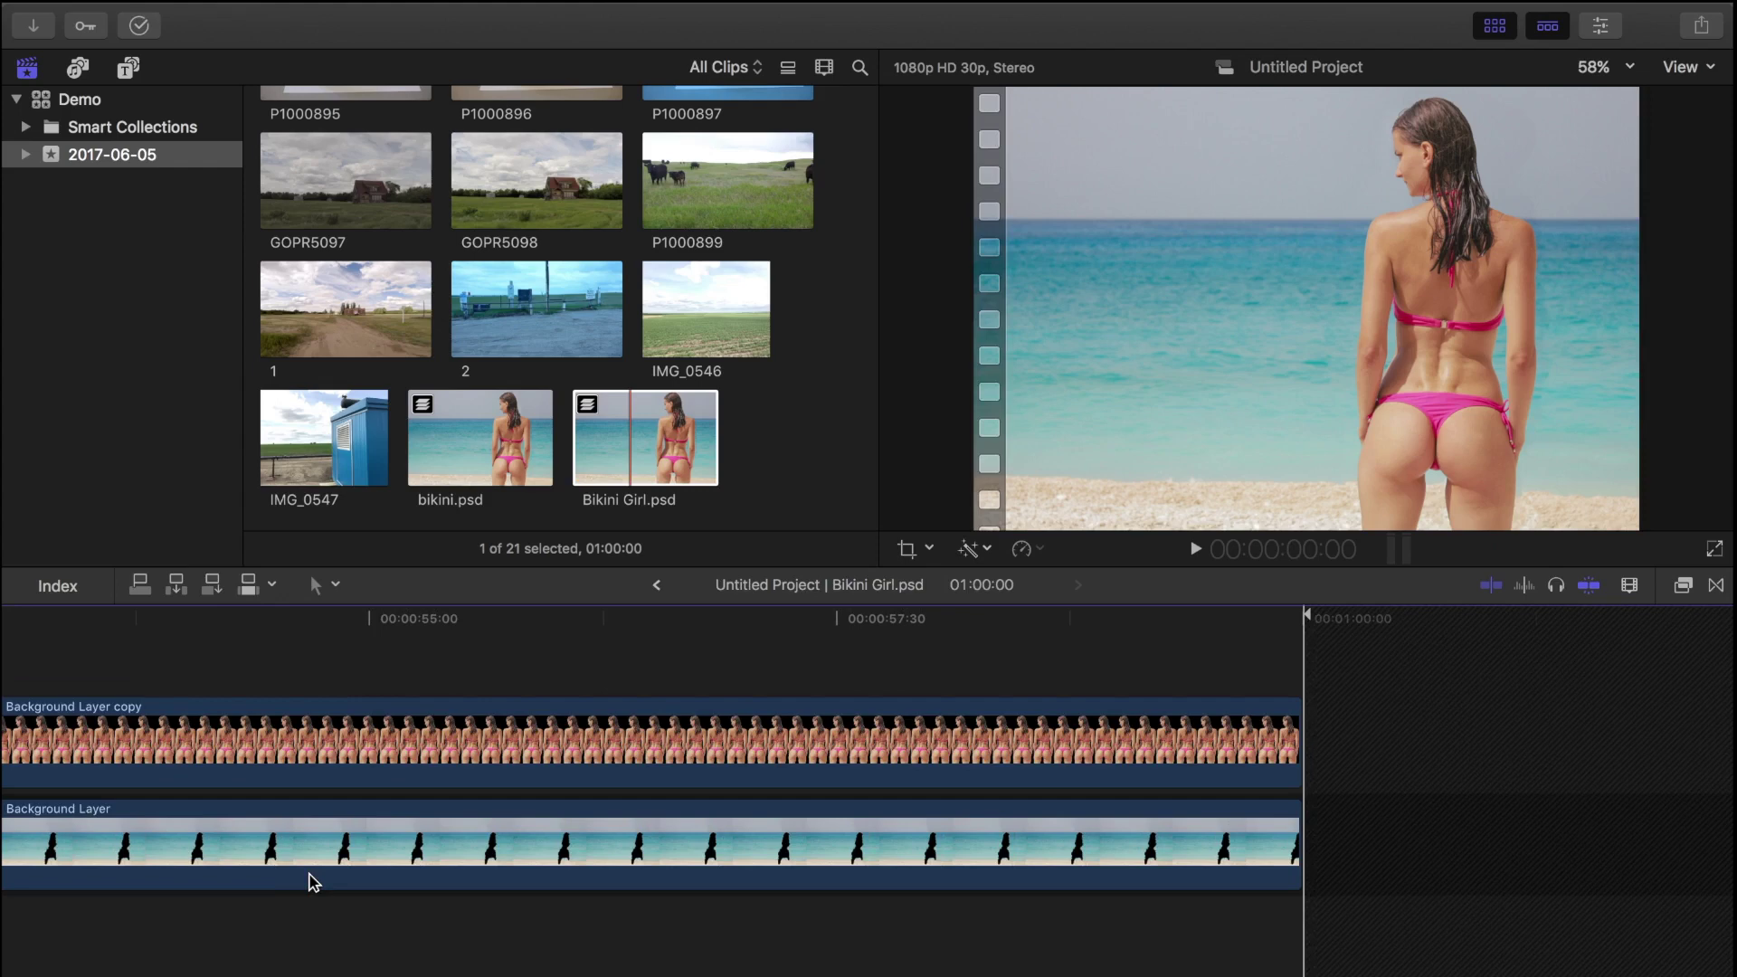
key(shift+z)
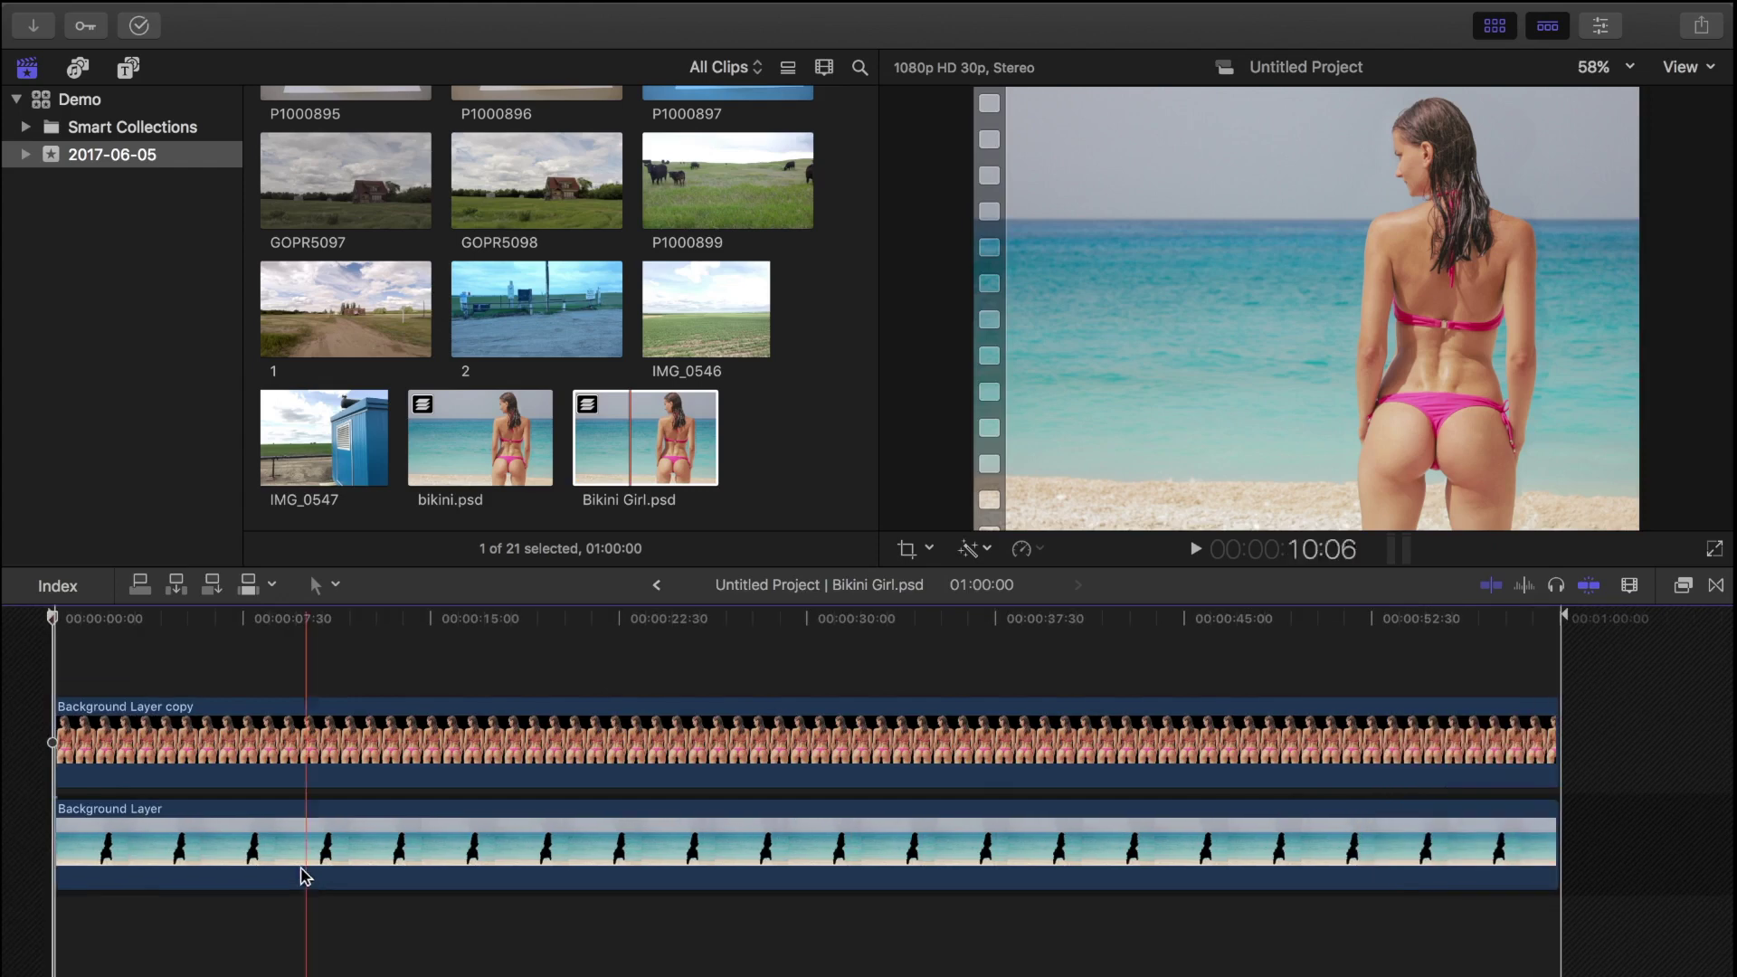
Blade both layer clips at 5 seconds and delete the pieces after the cut.
click(179, 670)
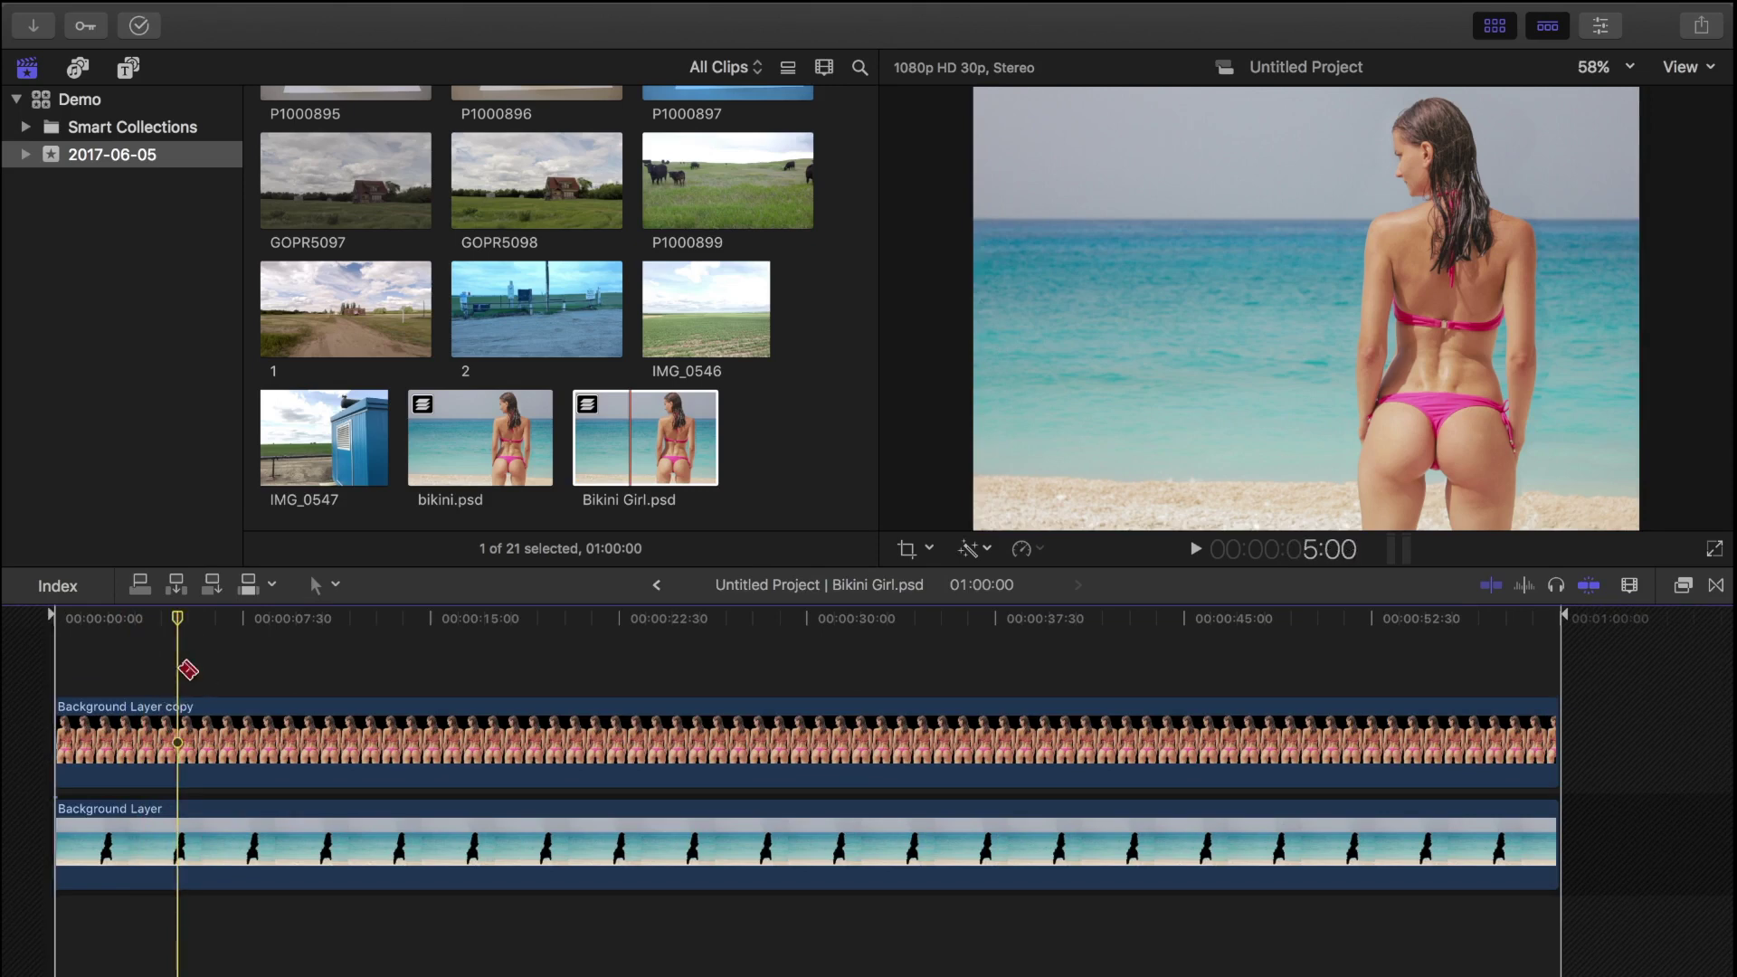
click(177, 740)
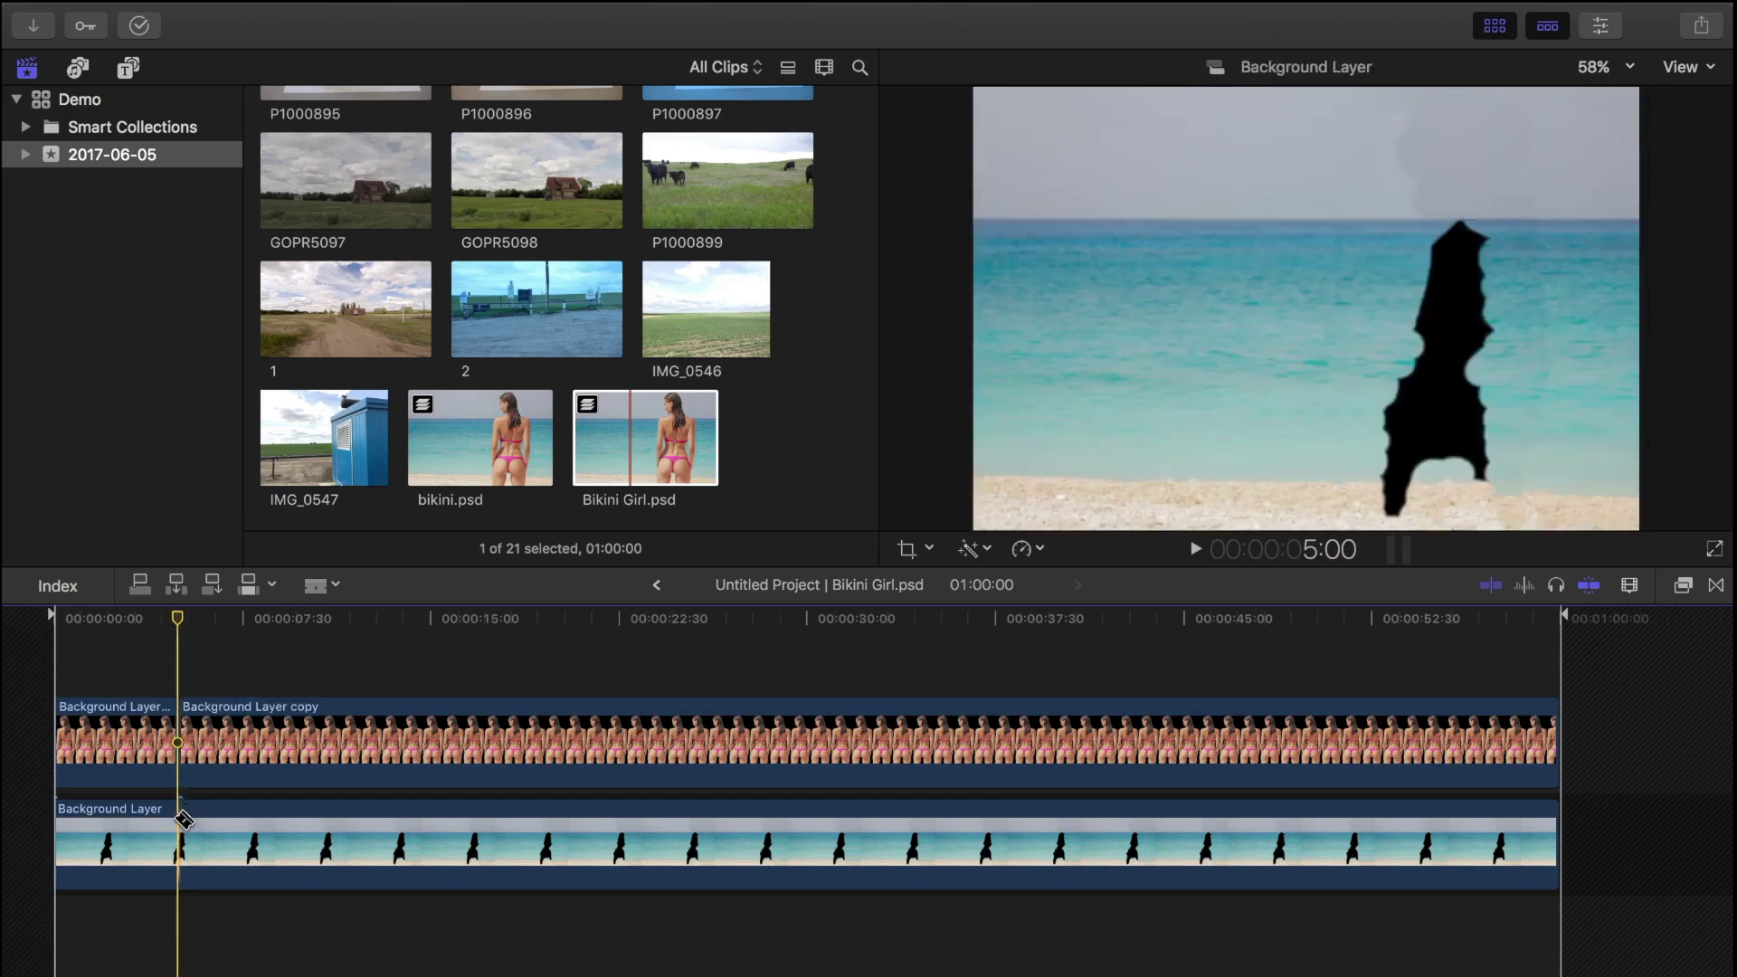
click(179, 841)
key(a)
drag(292, 653, 346, 850)
key(Delete)
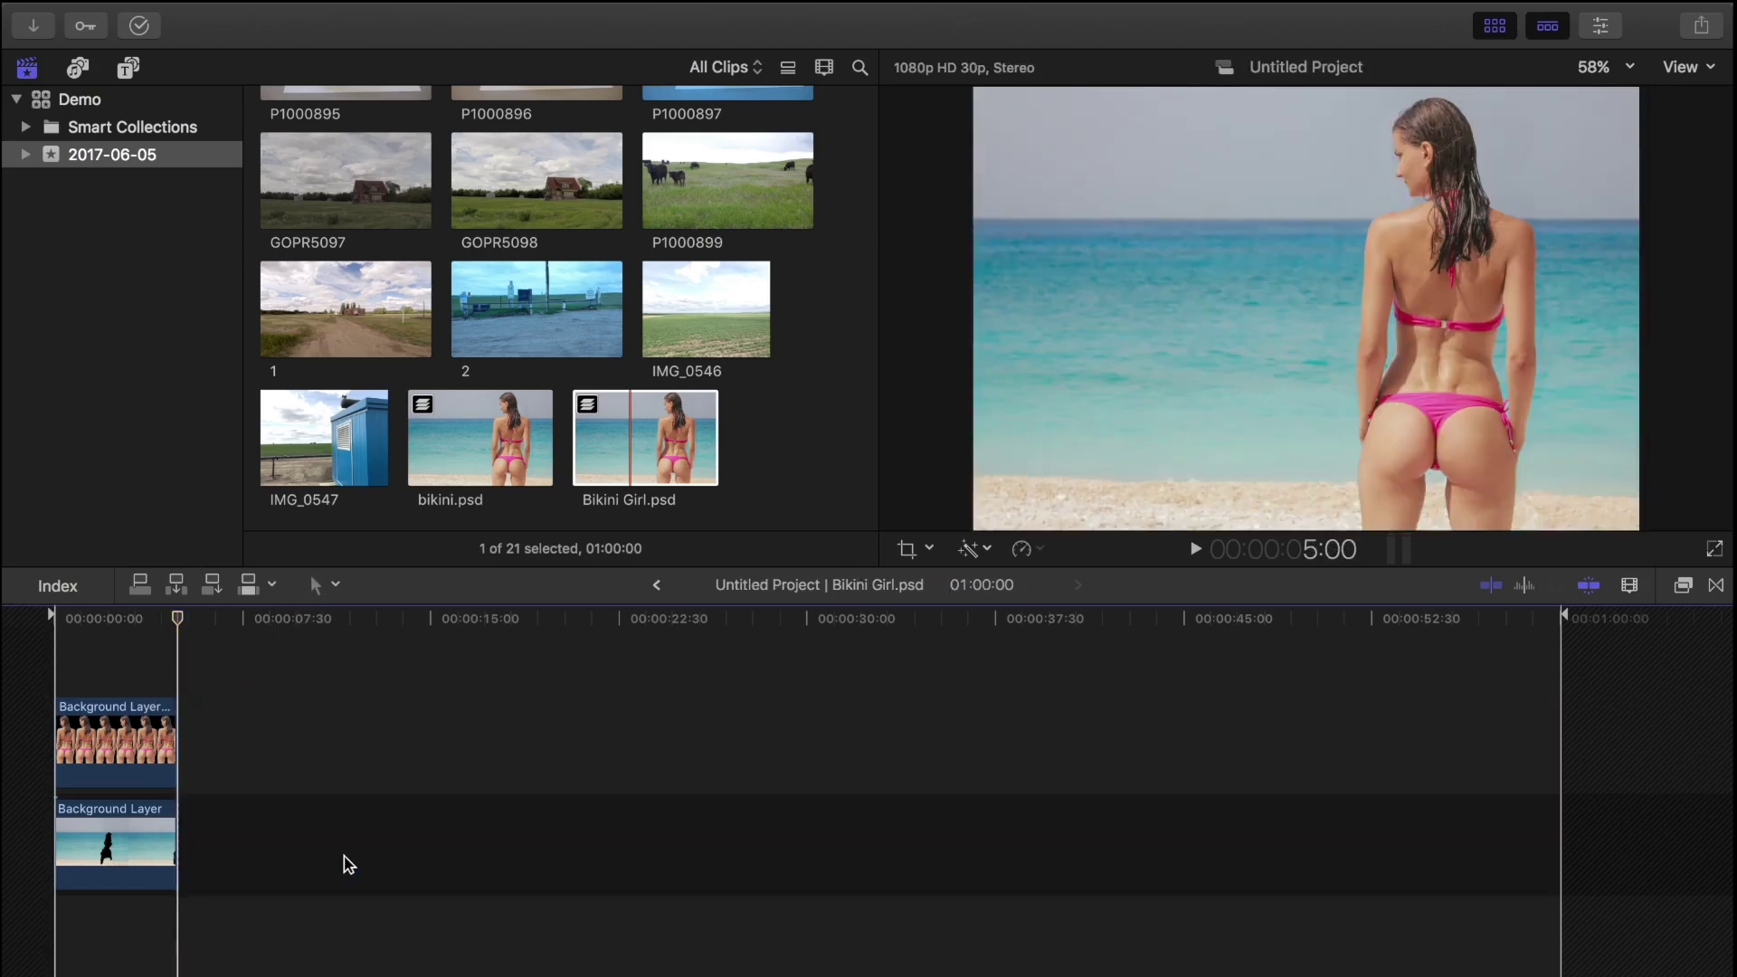
key(shift+z)
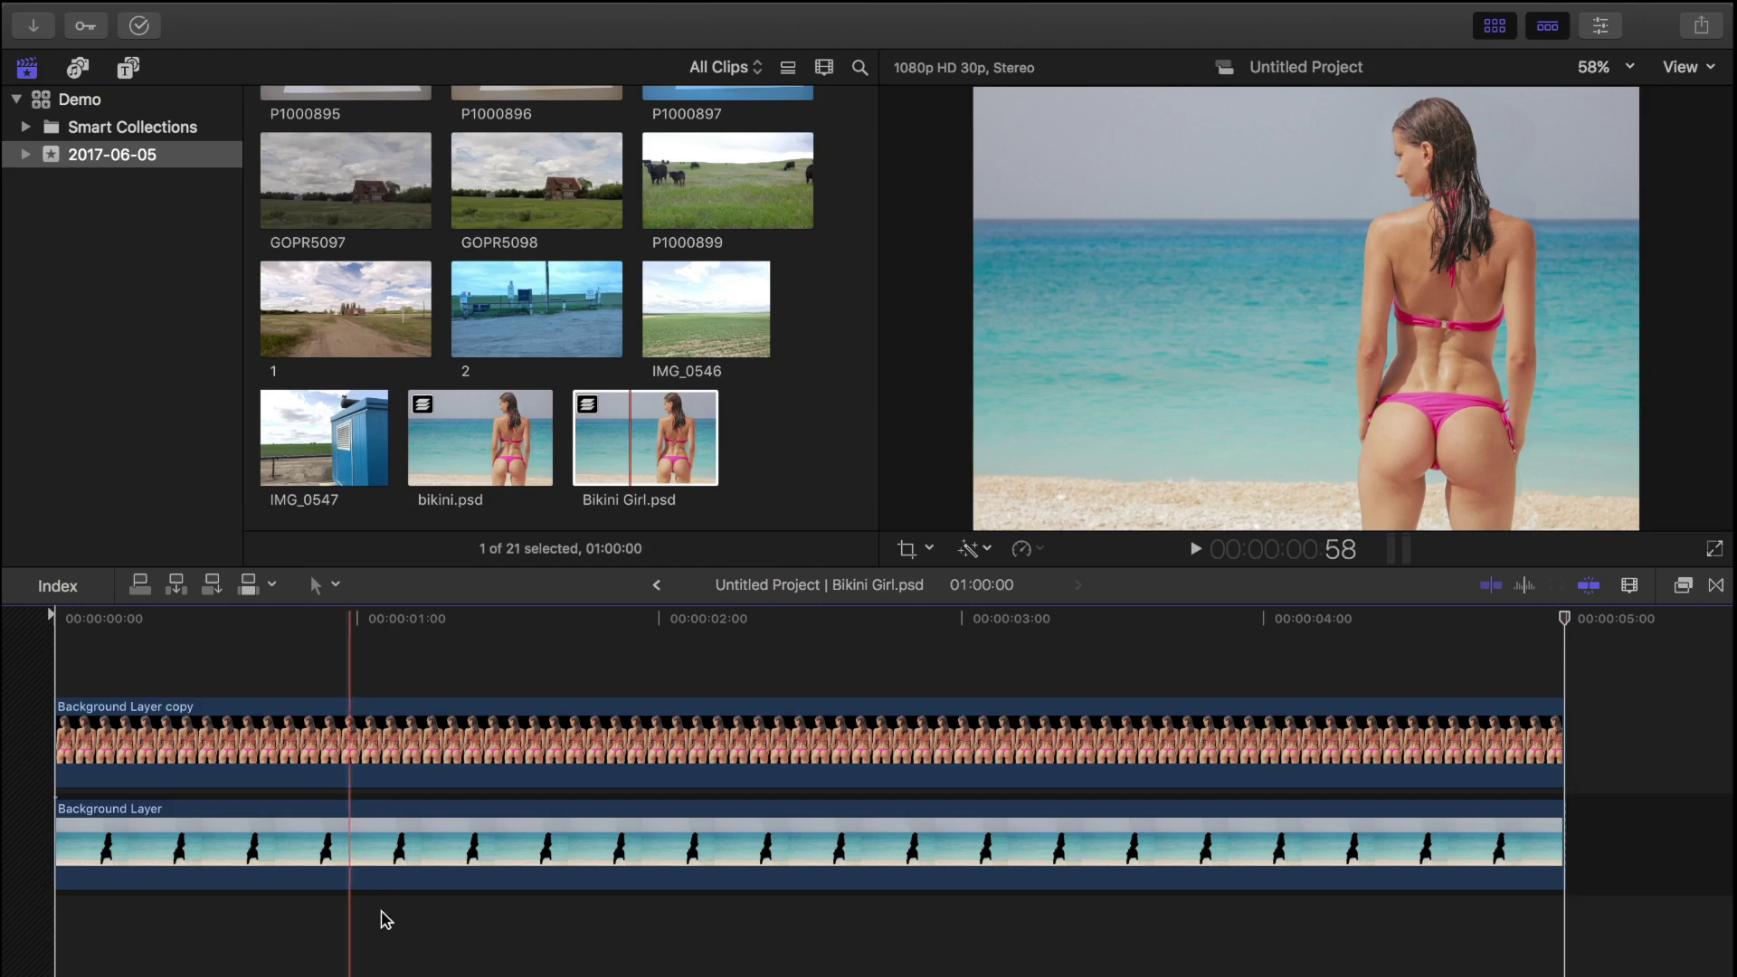
Select the Background Layer copy clip and park the playhead one frame after the start.
click(314, 747)
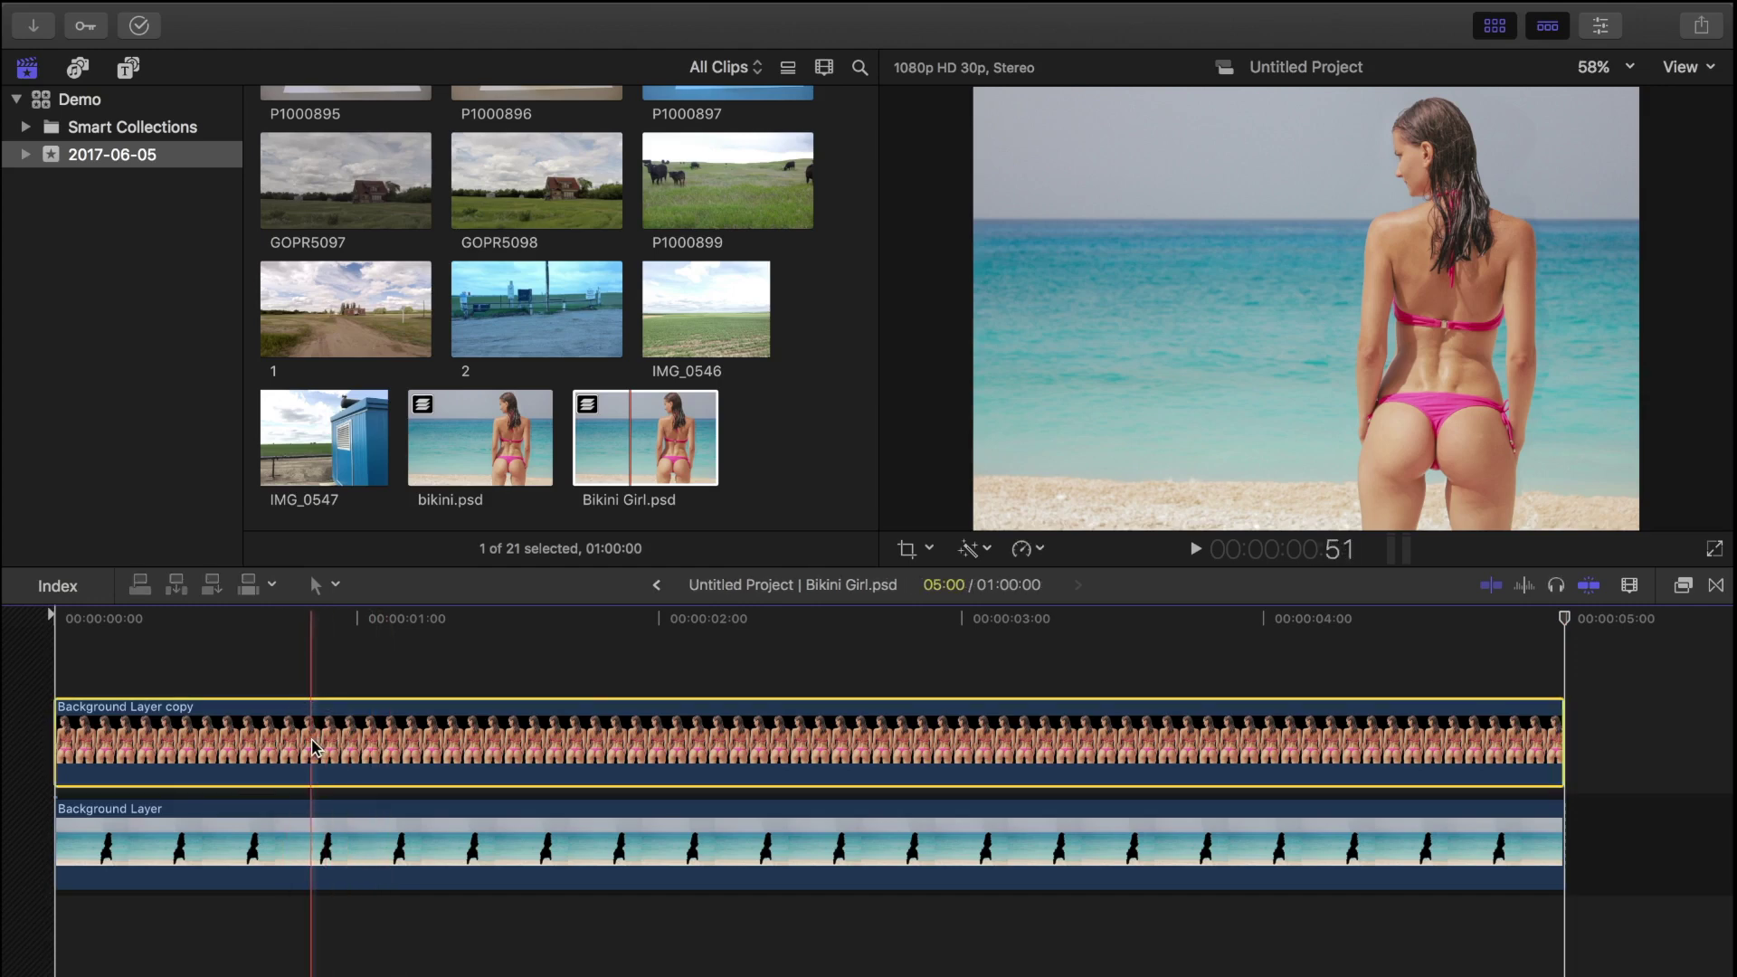
key(Home)
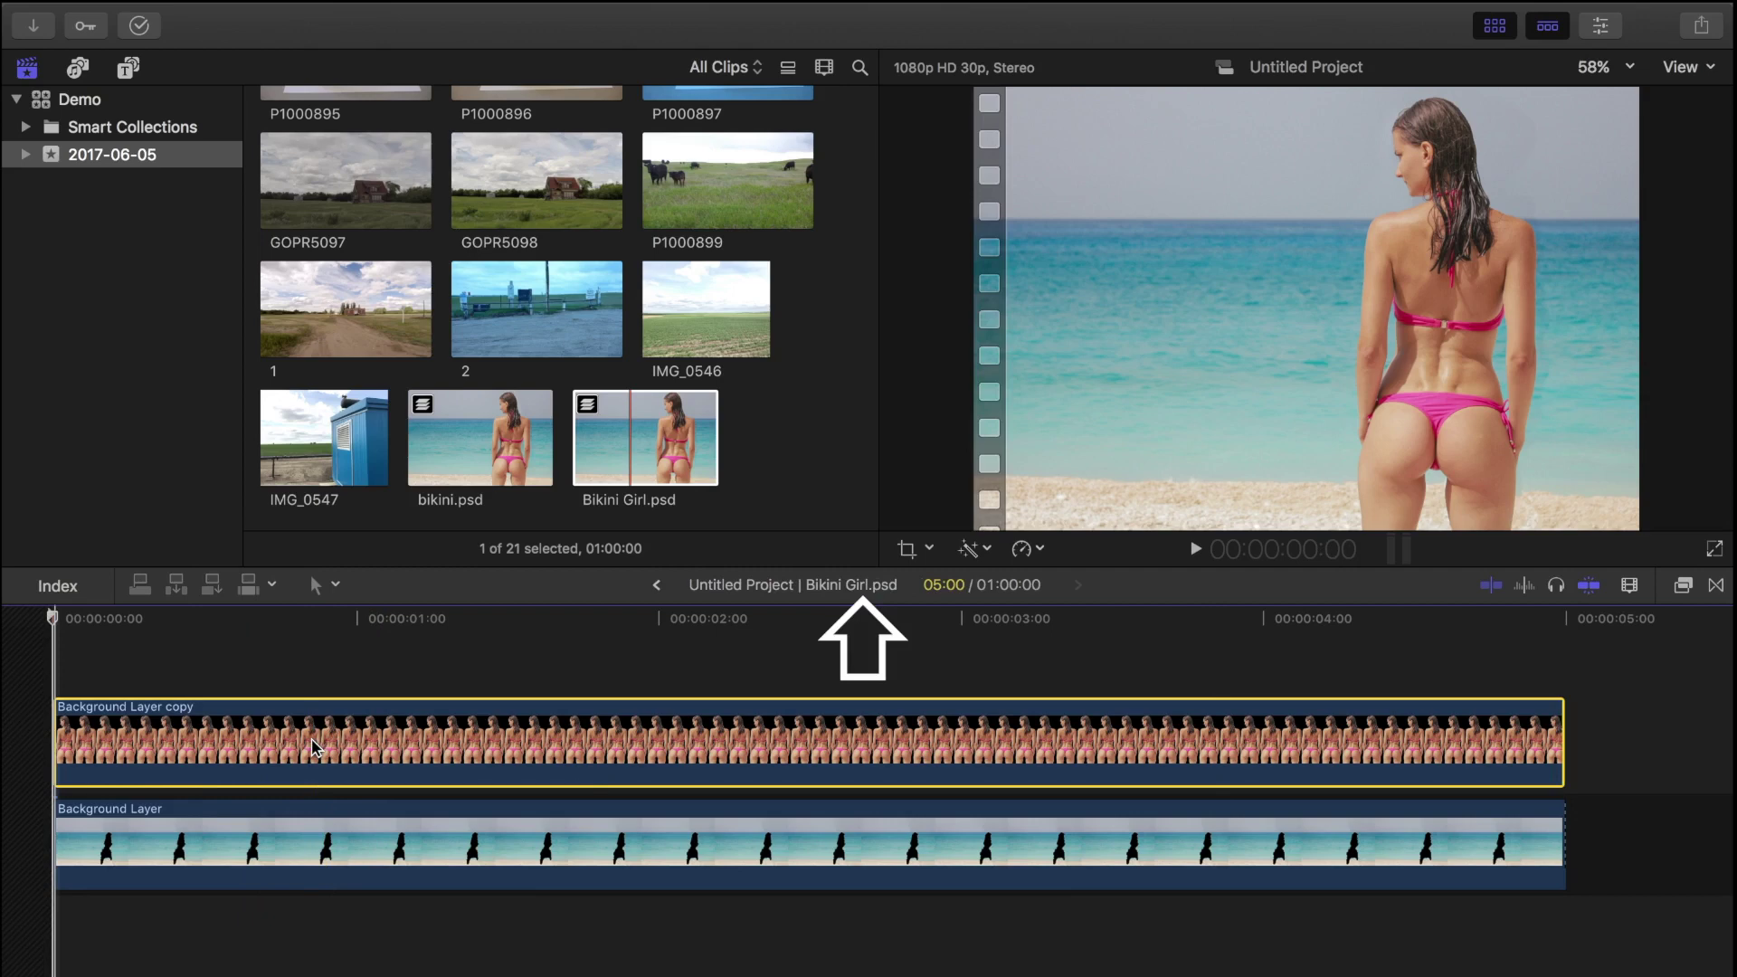
key(Right)
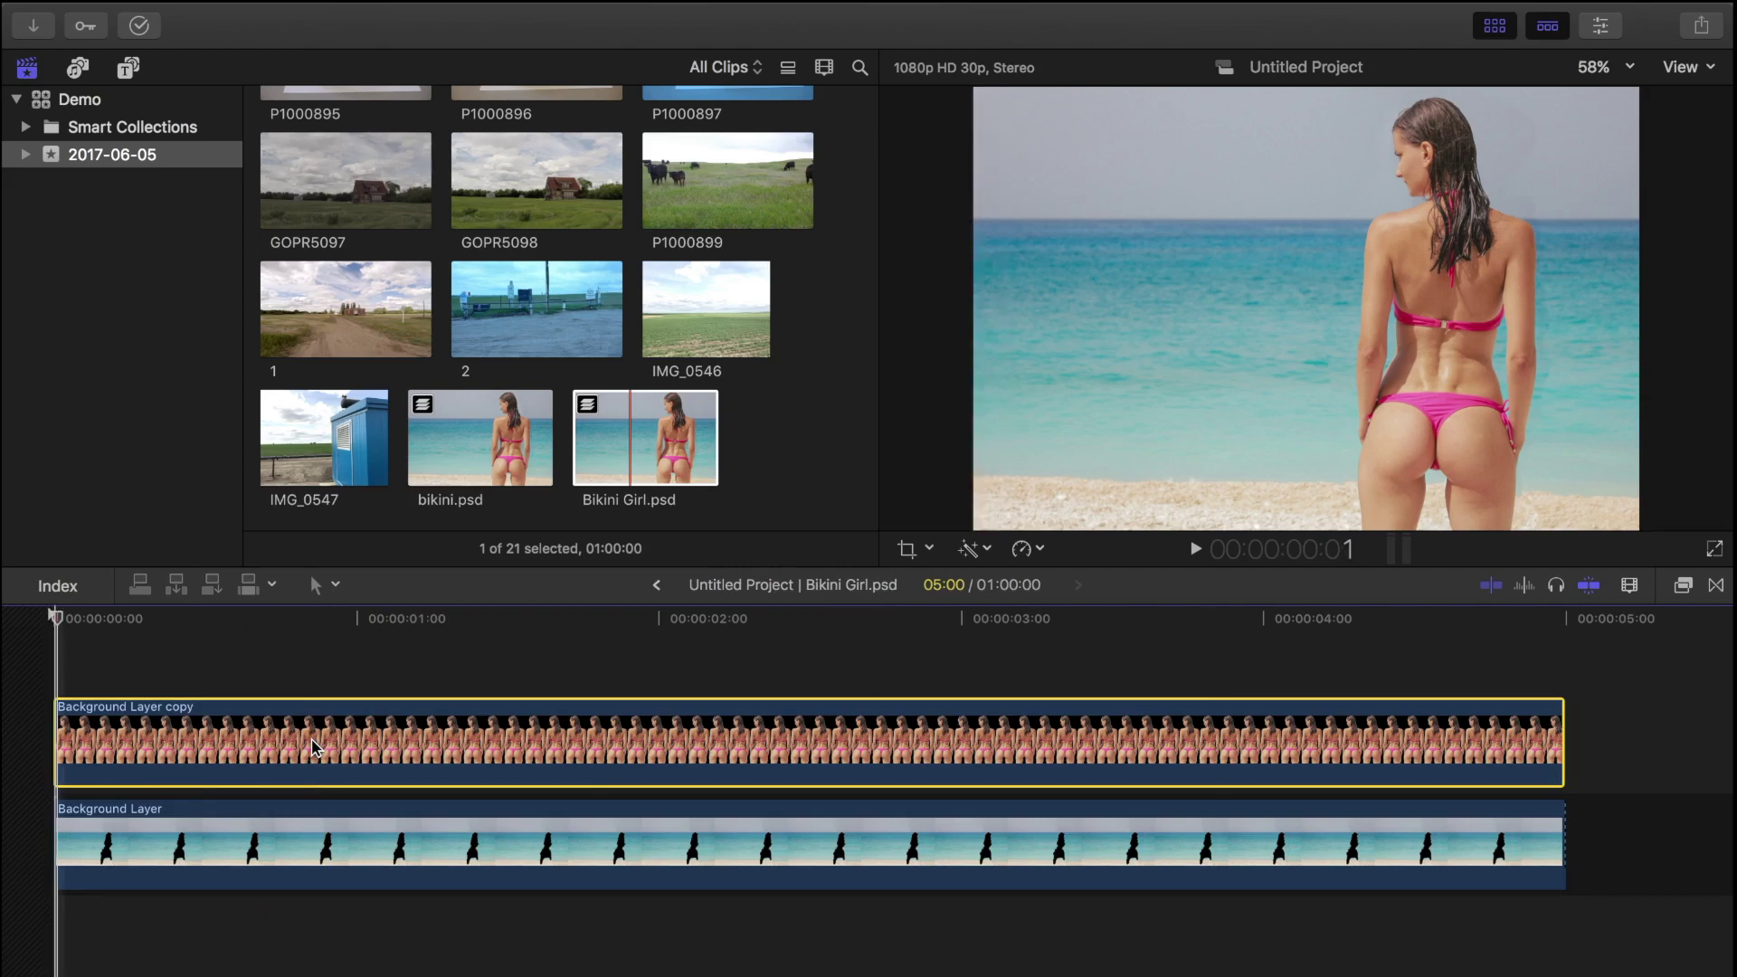
Keyframe Background Layer copy's Scale at 100% at the start and 130% one frame before the end.
click(1599, 27)
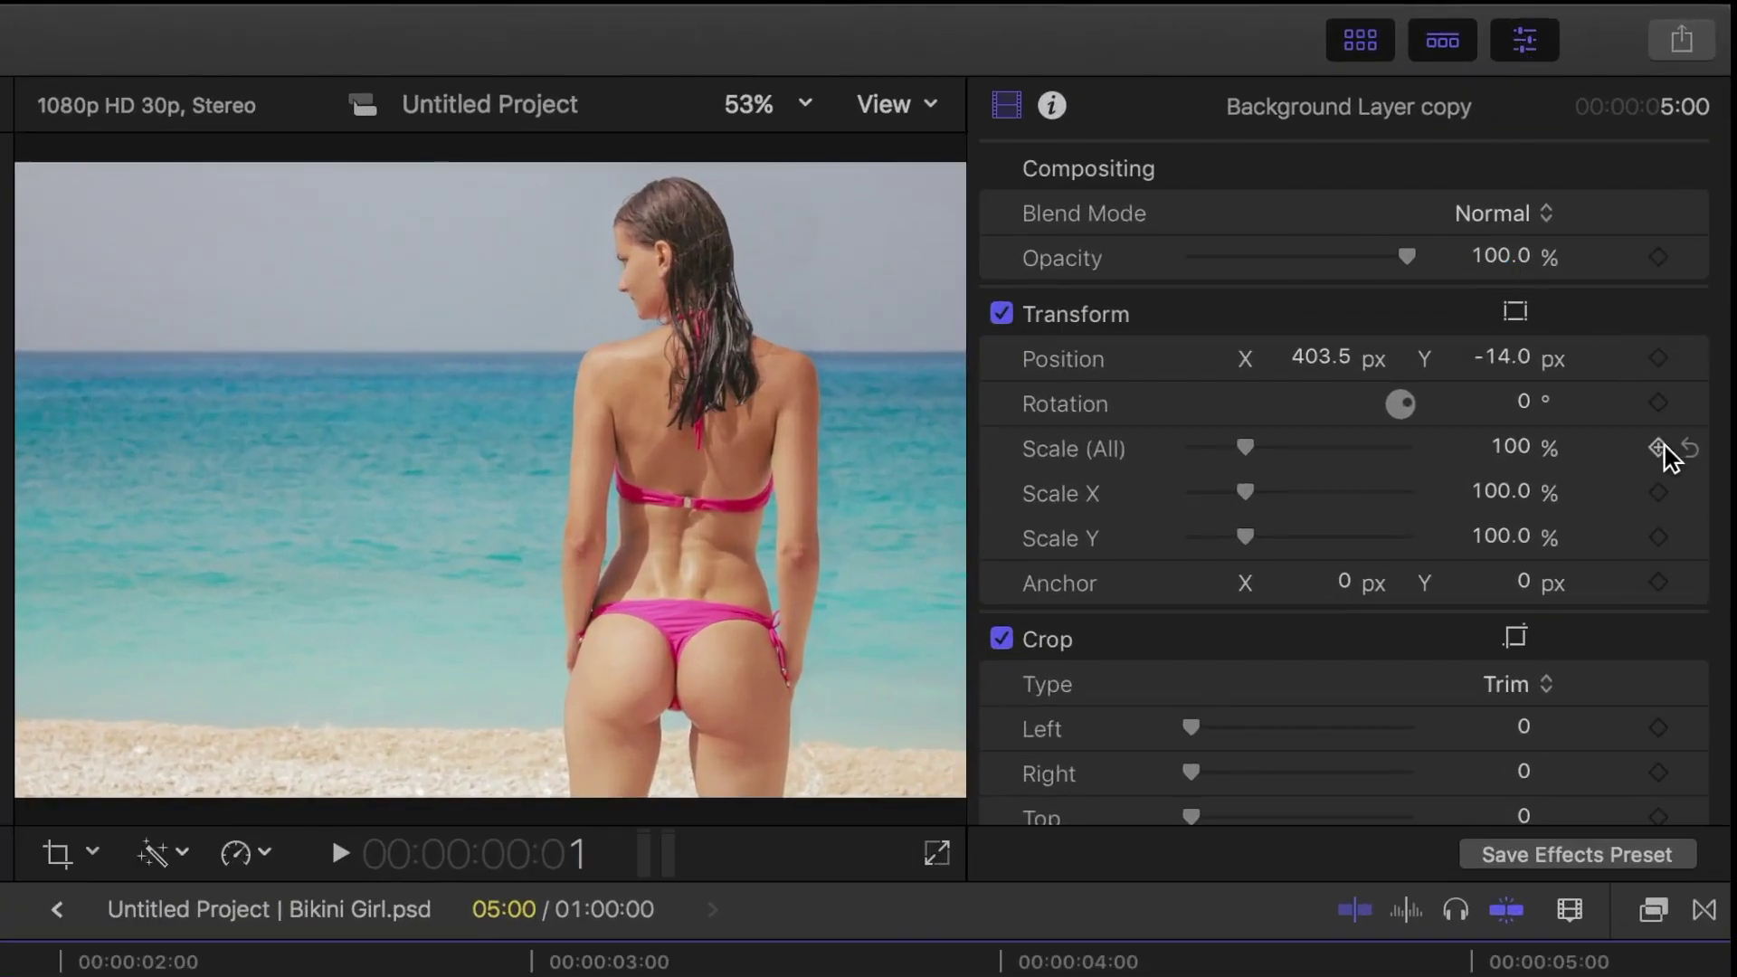
click(1659, 449)
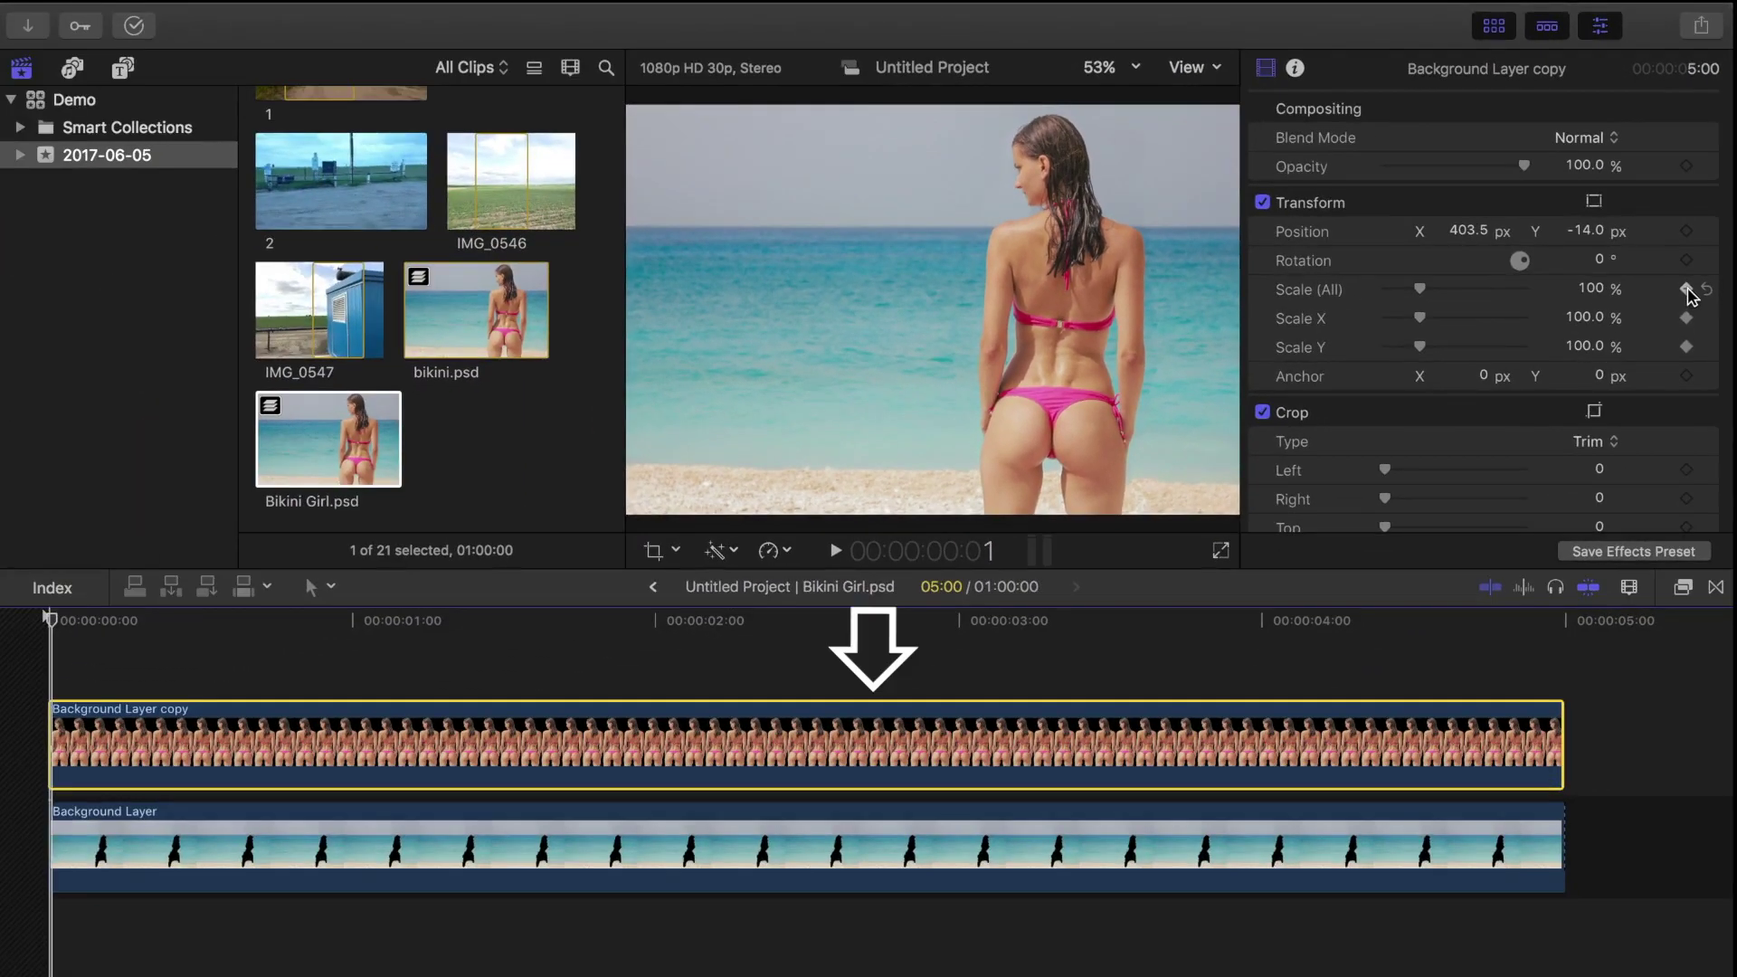
key(End)
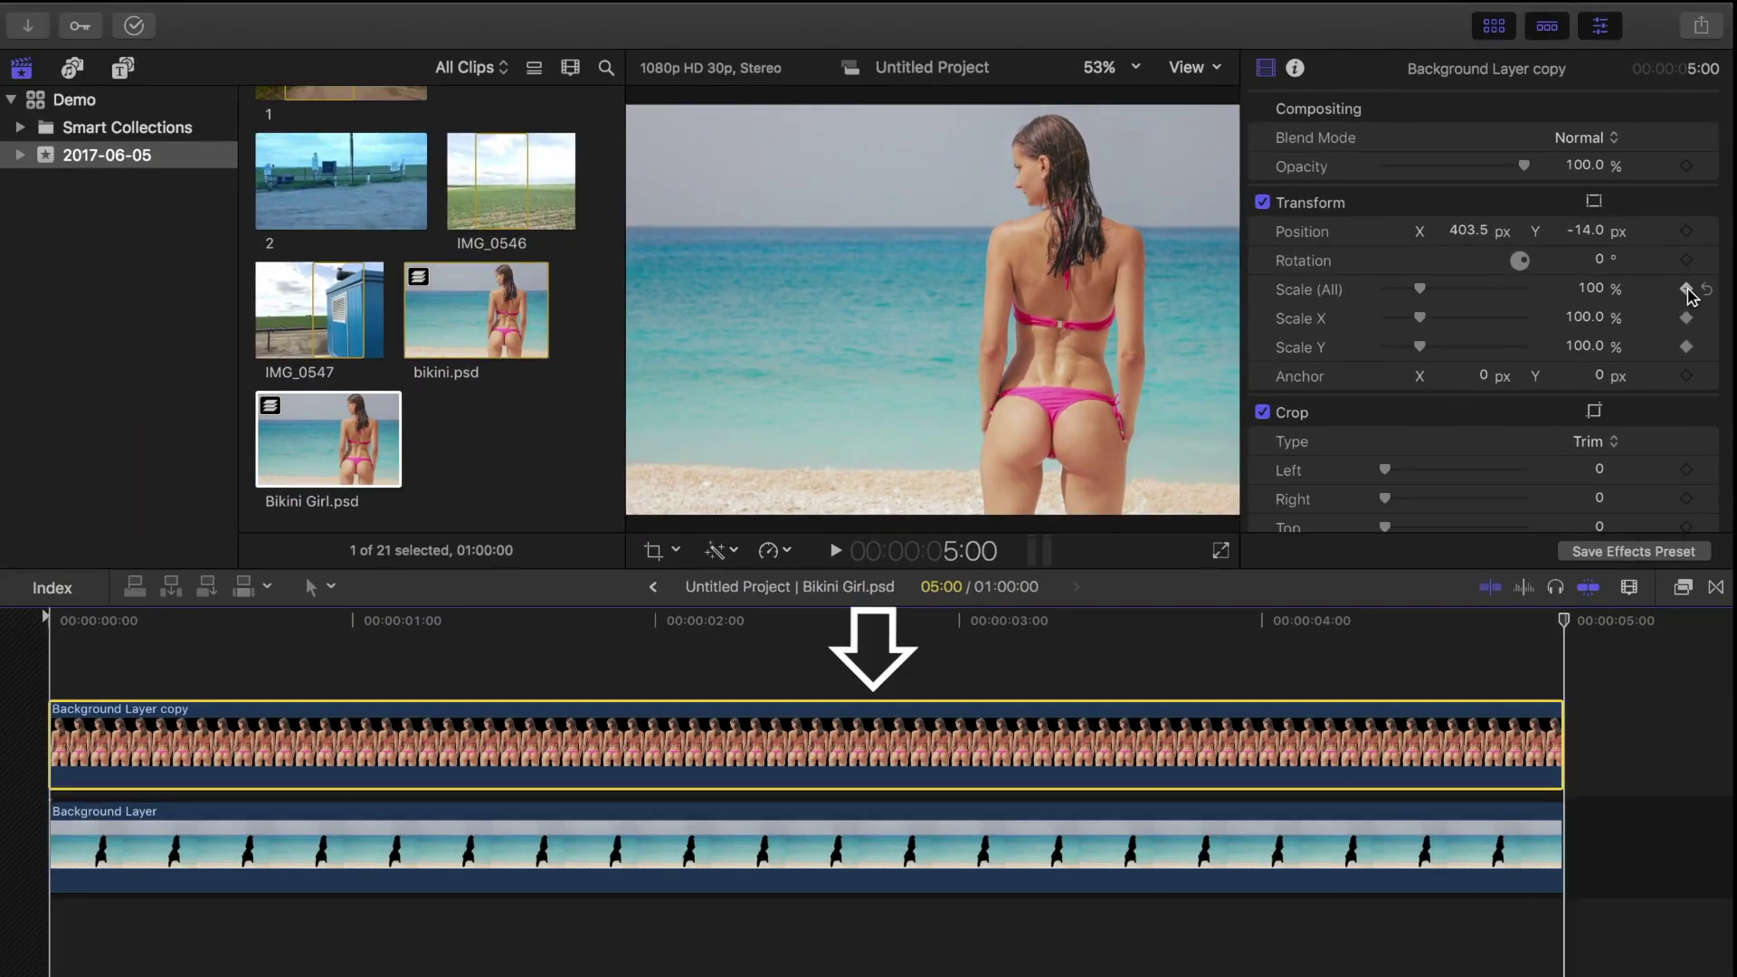
key(Left)
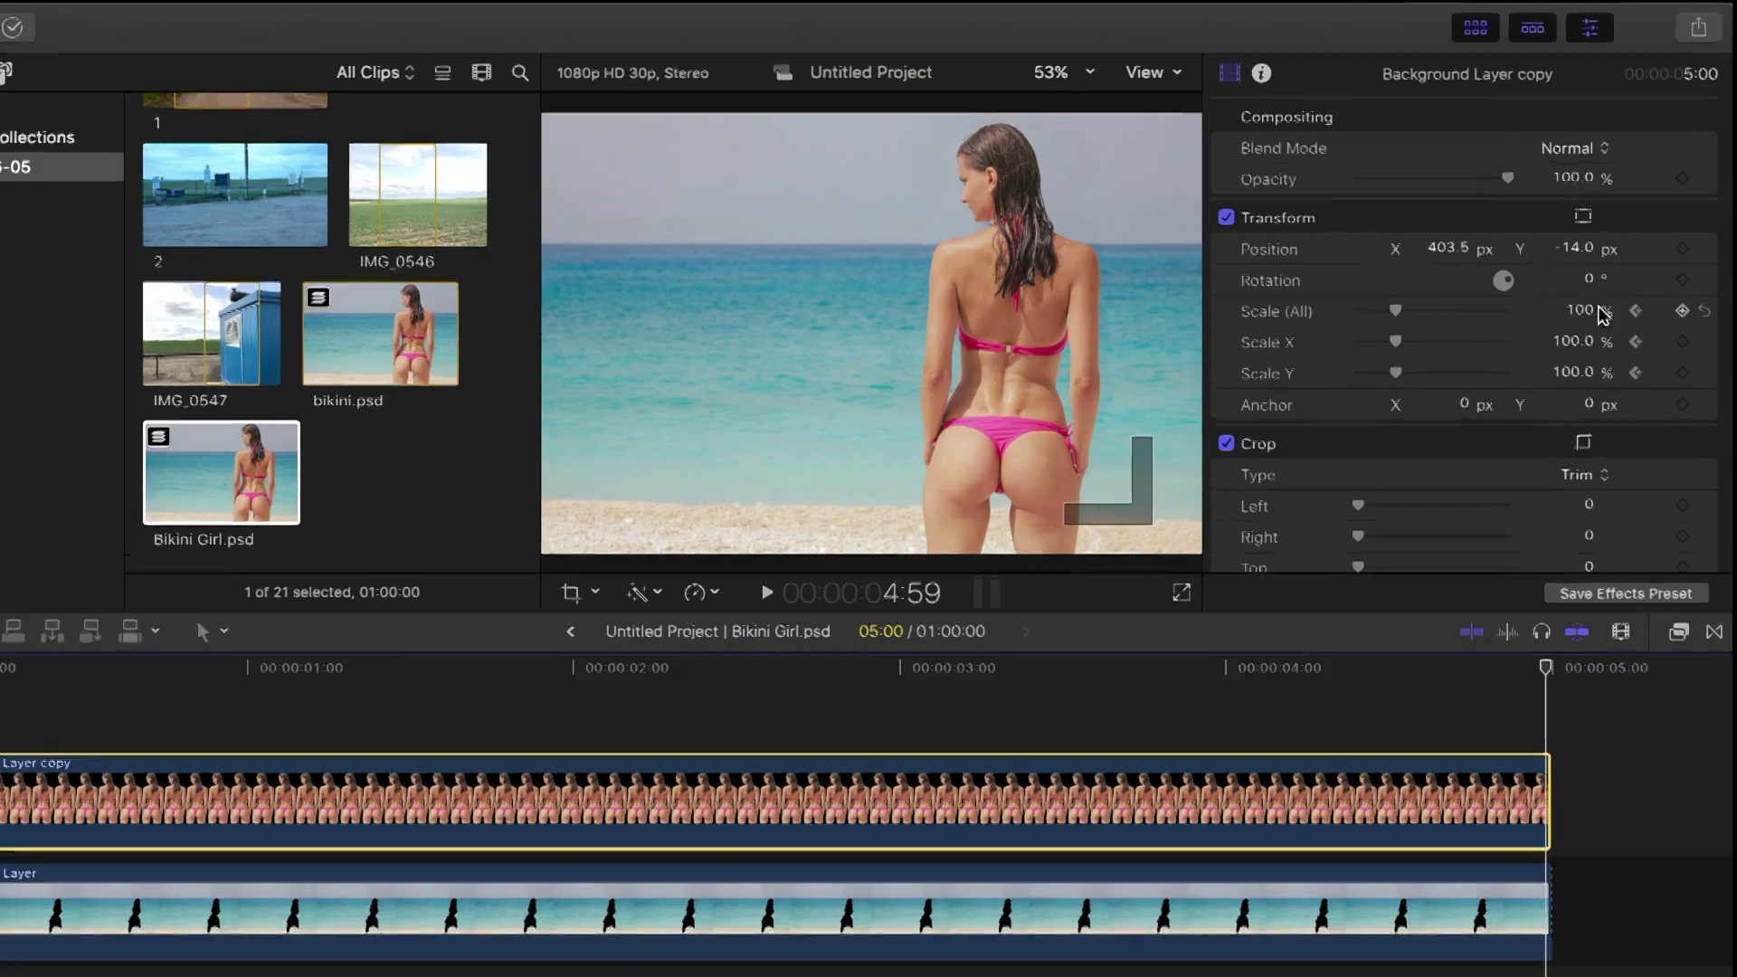
click(1591, 289)
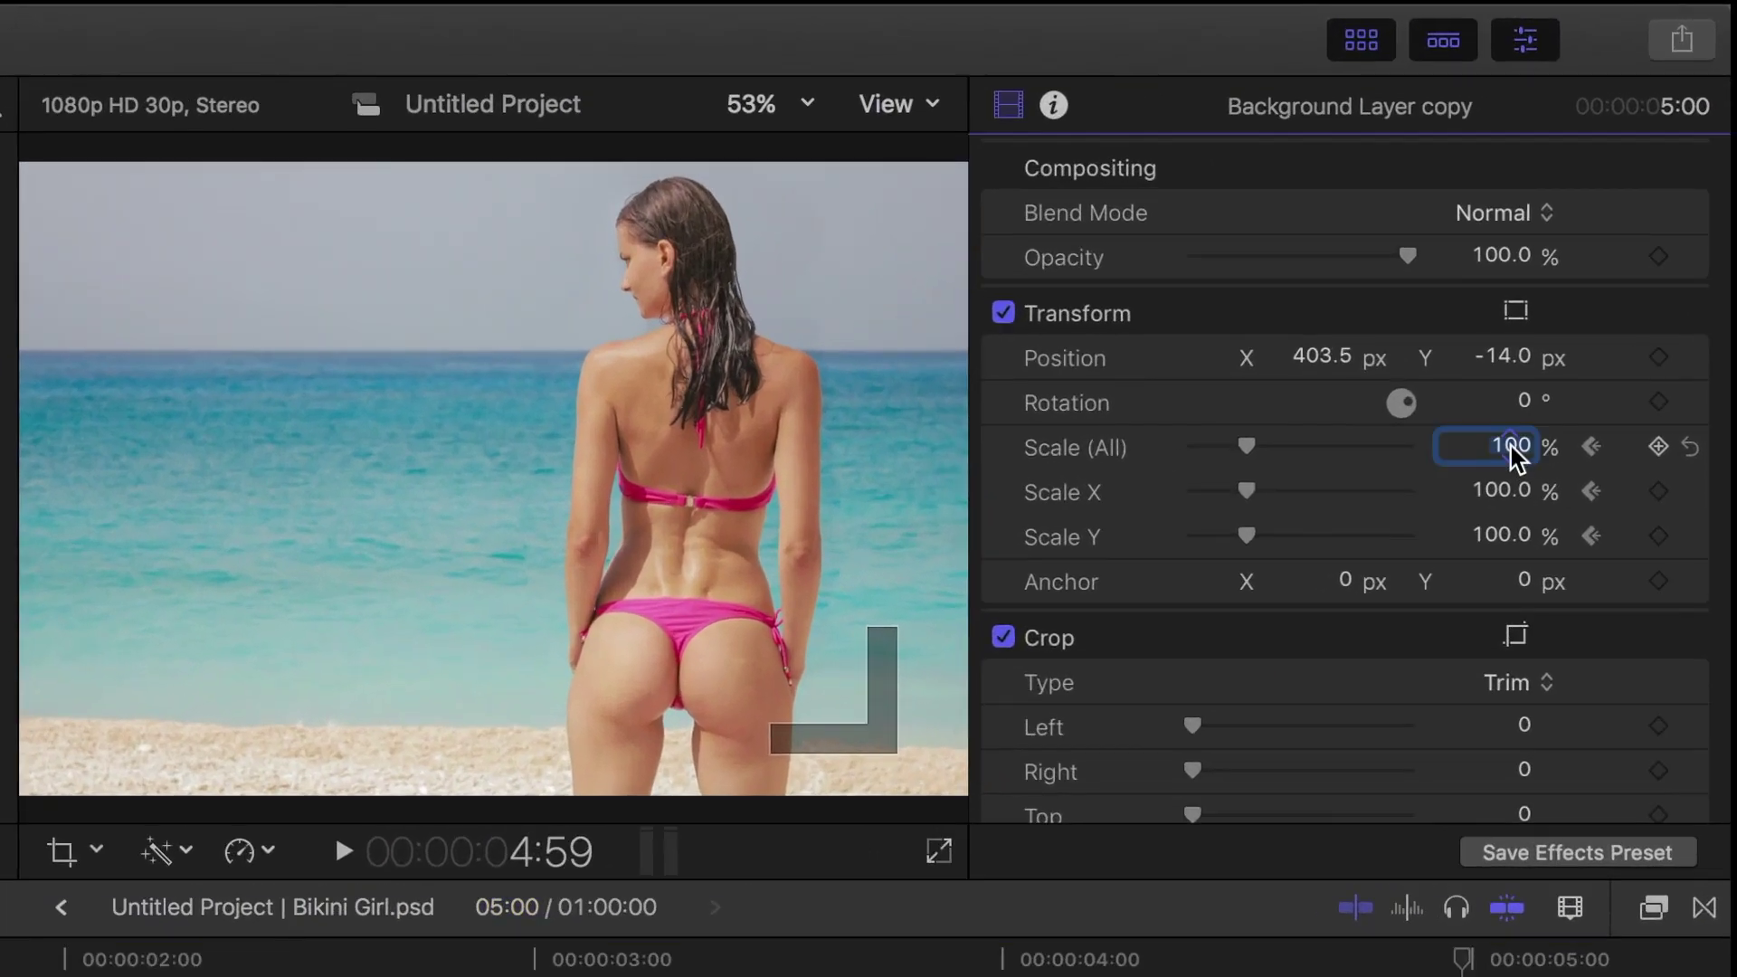
text(130)
key(Return)
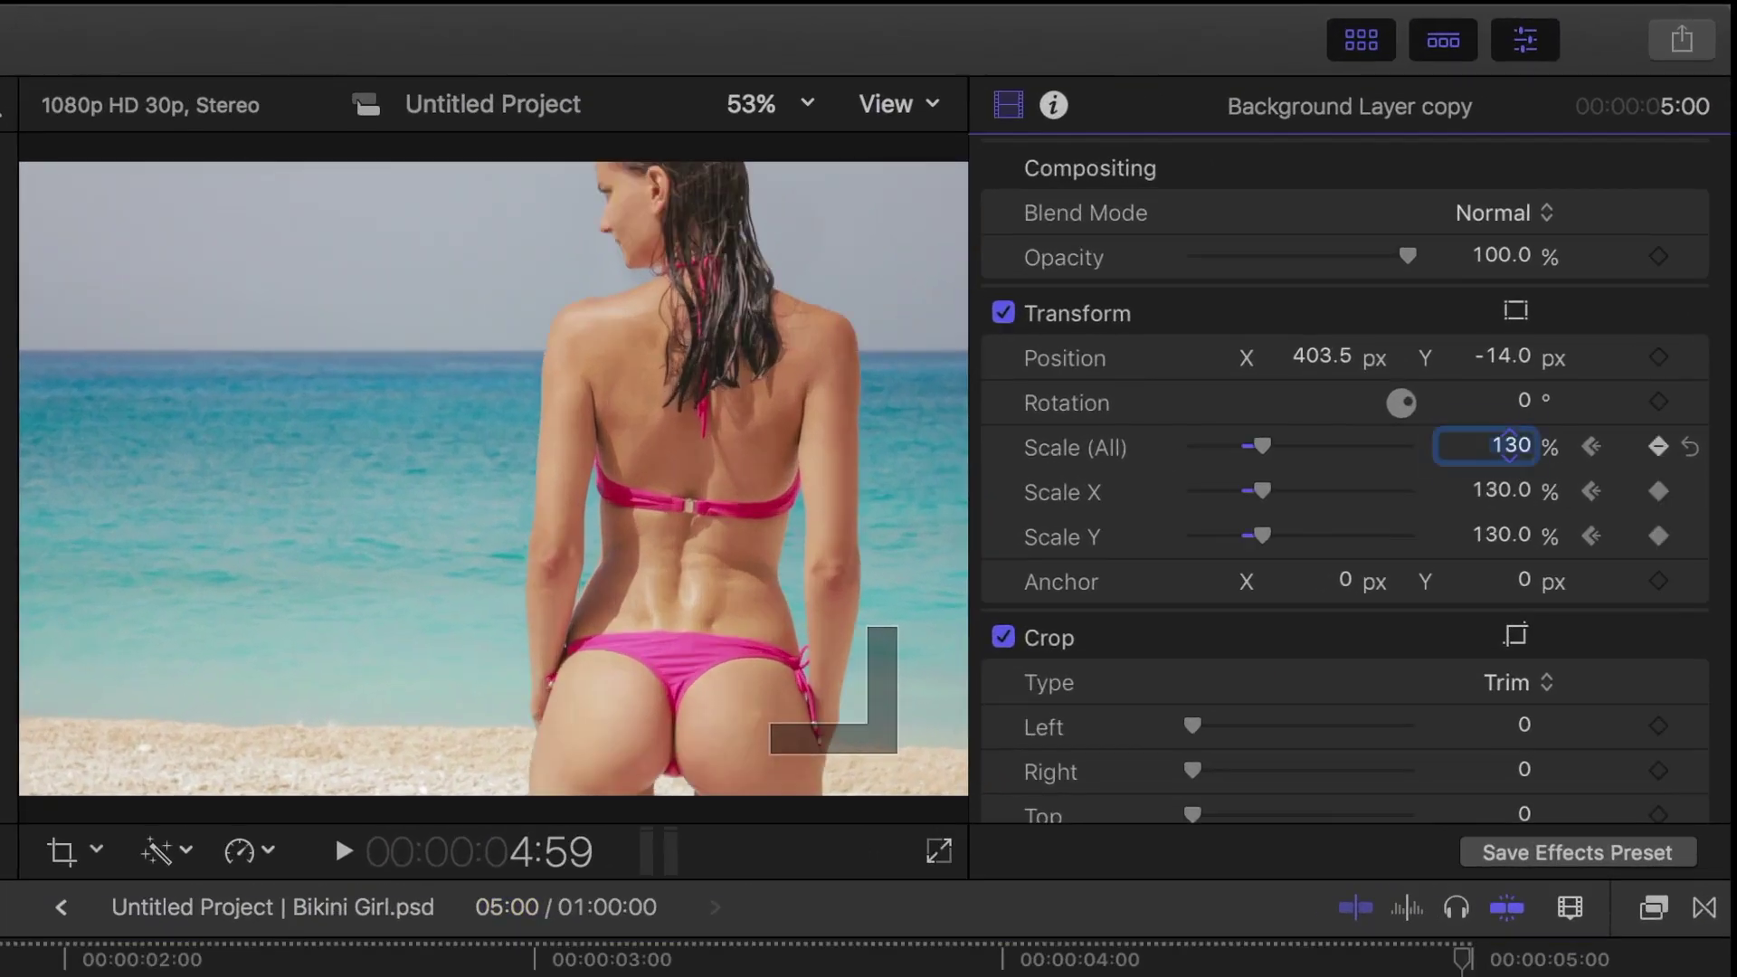
Shuttle back and forth through the clip to preview the 130% zoom.
key(j)
key(j)
key(j)
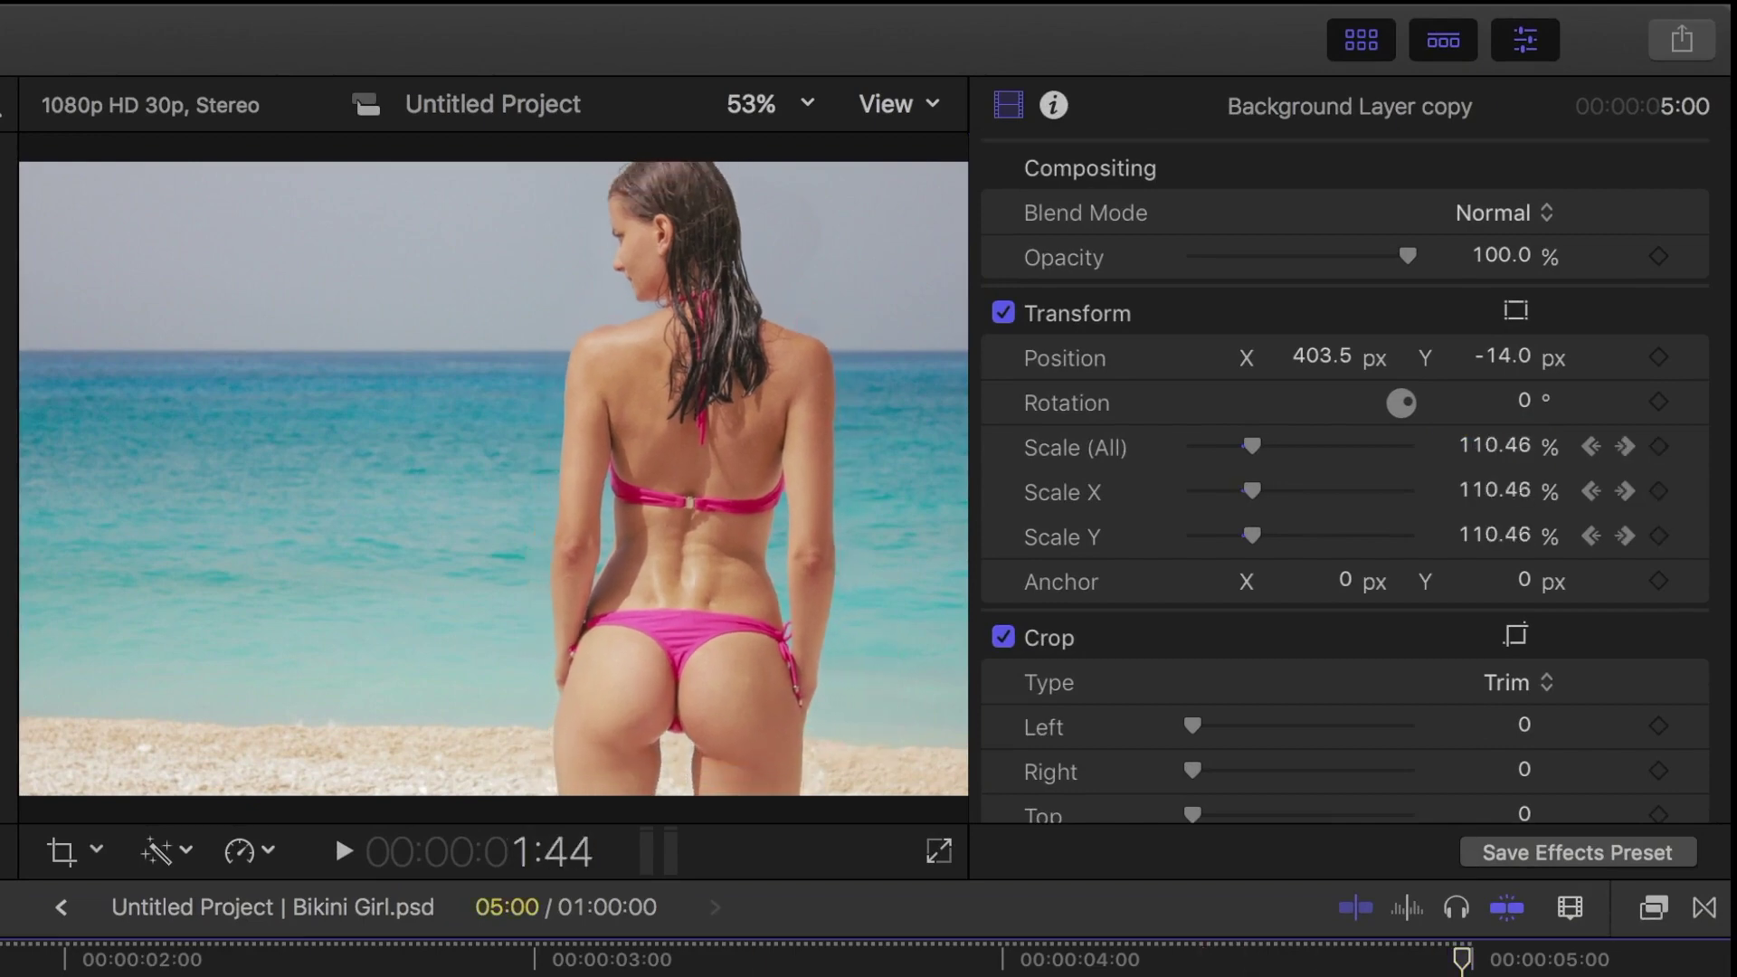
key(l)
key(l)
key(l)
key(j)
key(j)
key(j)
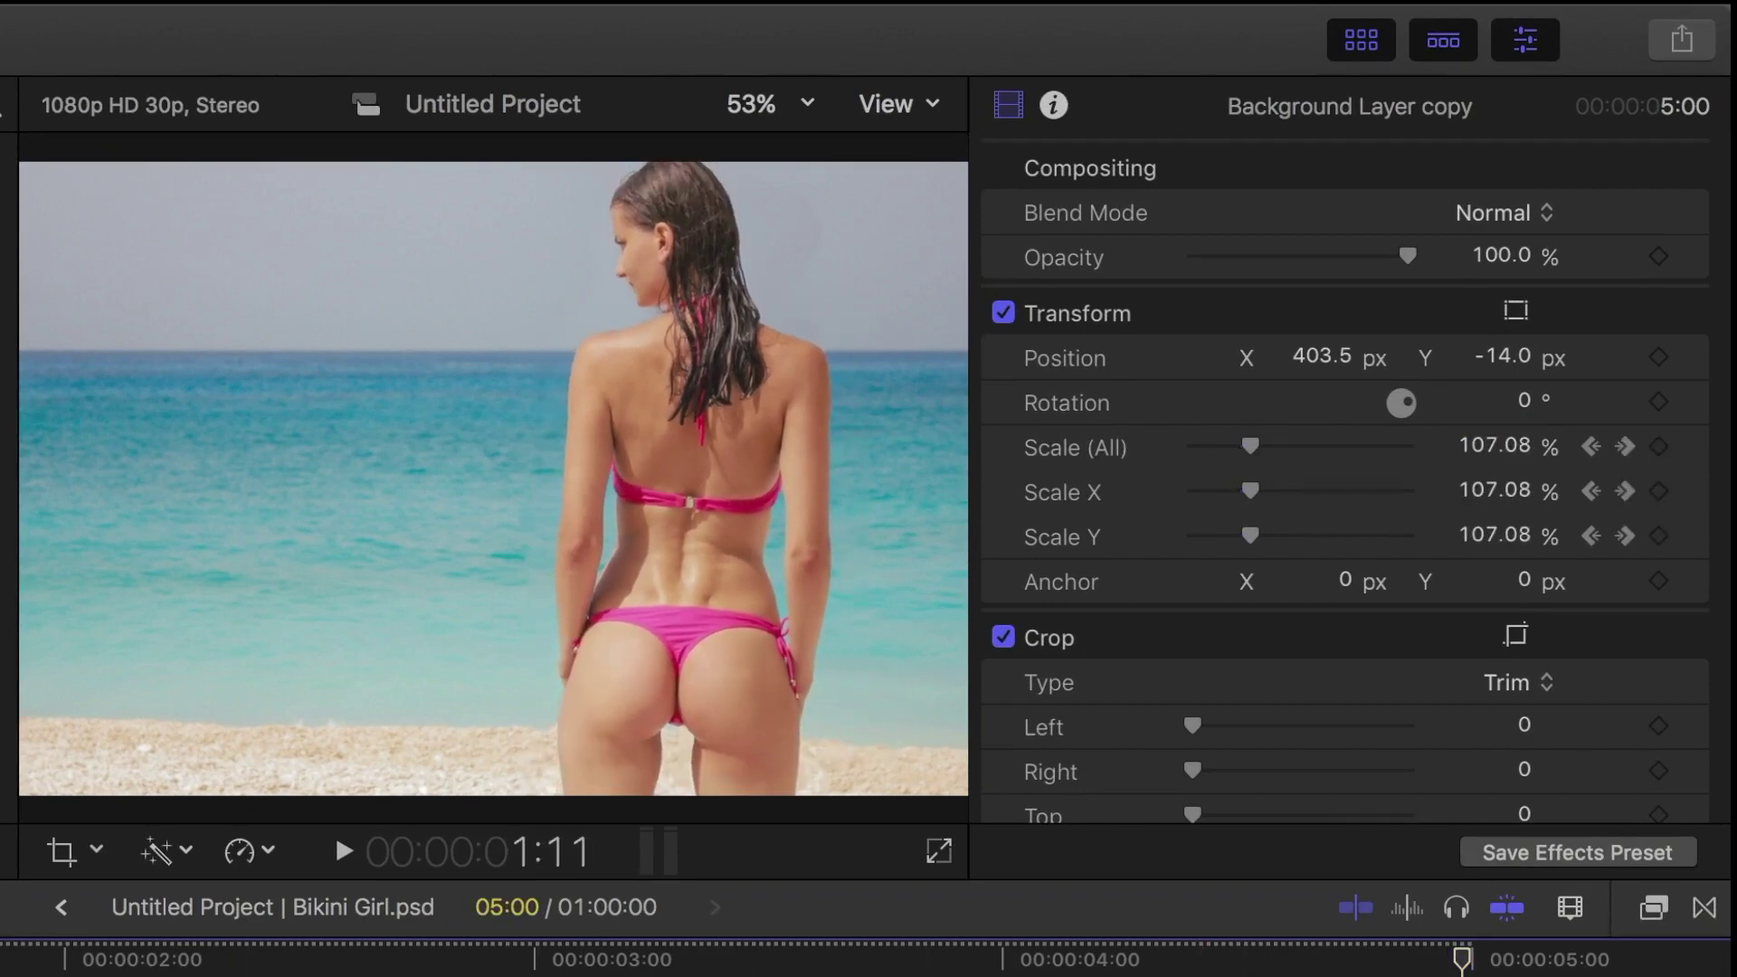
key(l)
key(l)
key(j)
key(j)
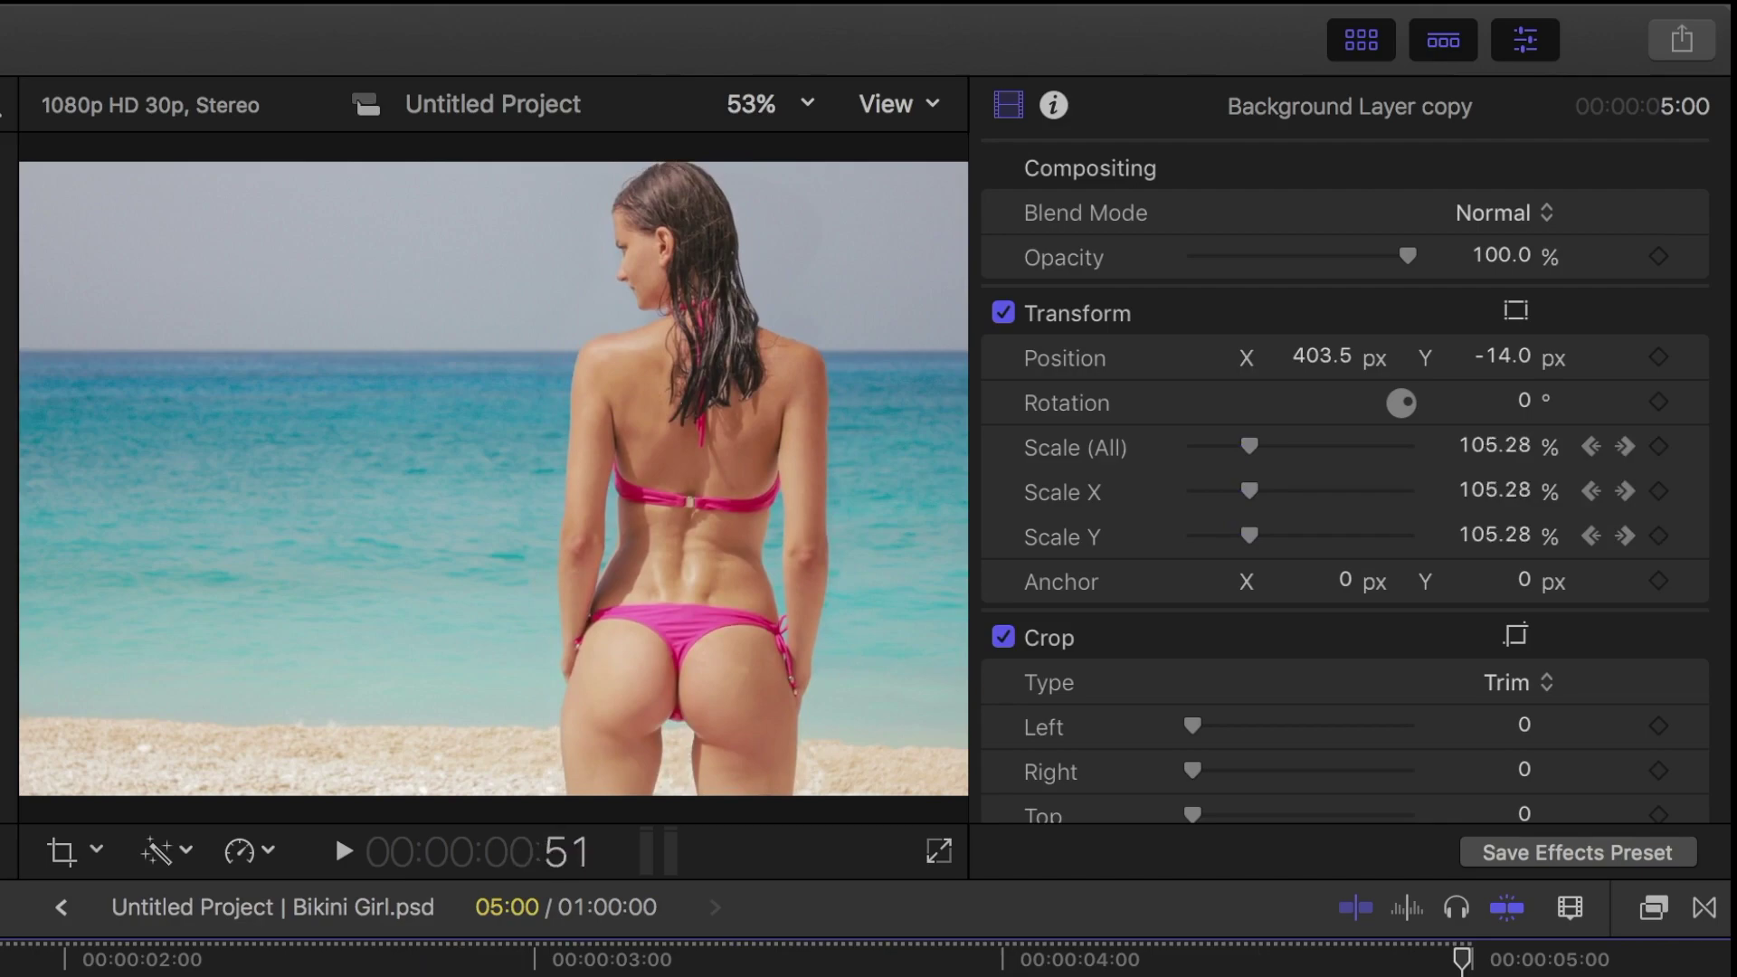
key(l)
key(l)
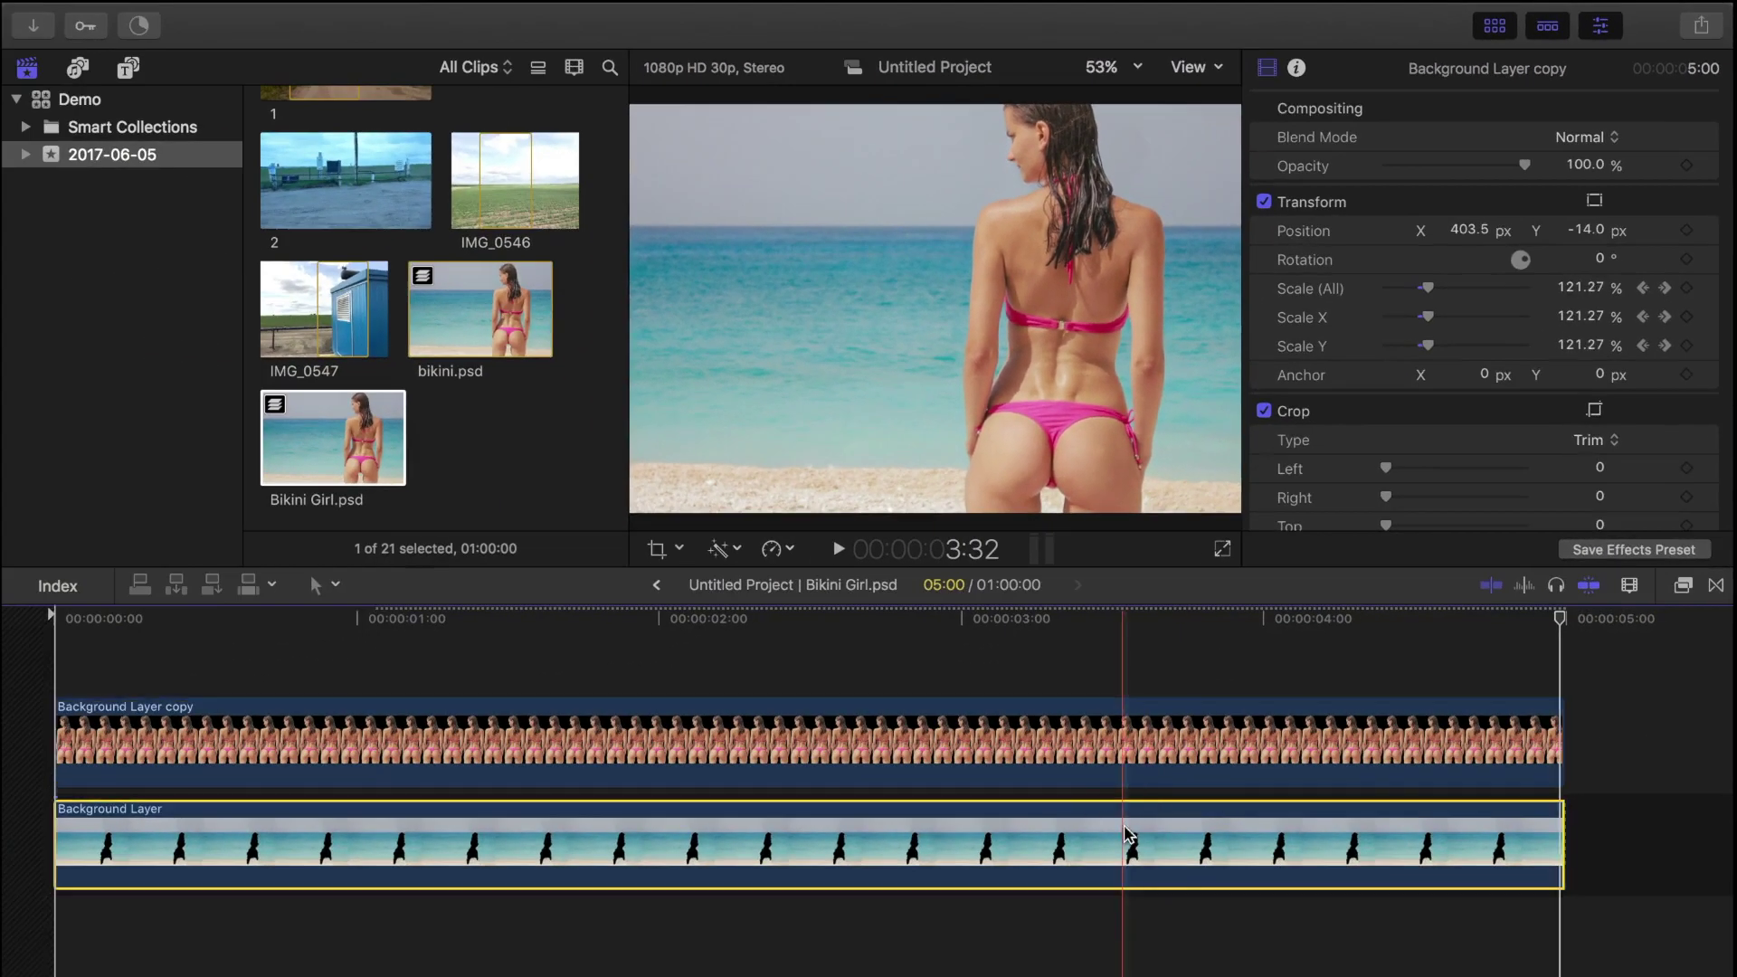
Keyframe Background Layer's Scale from 100% at the start to 110% one frame before the end.
click(1128, 834)
key(Home)
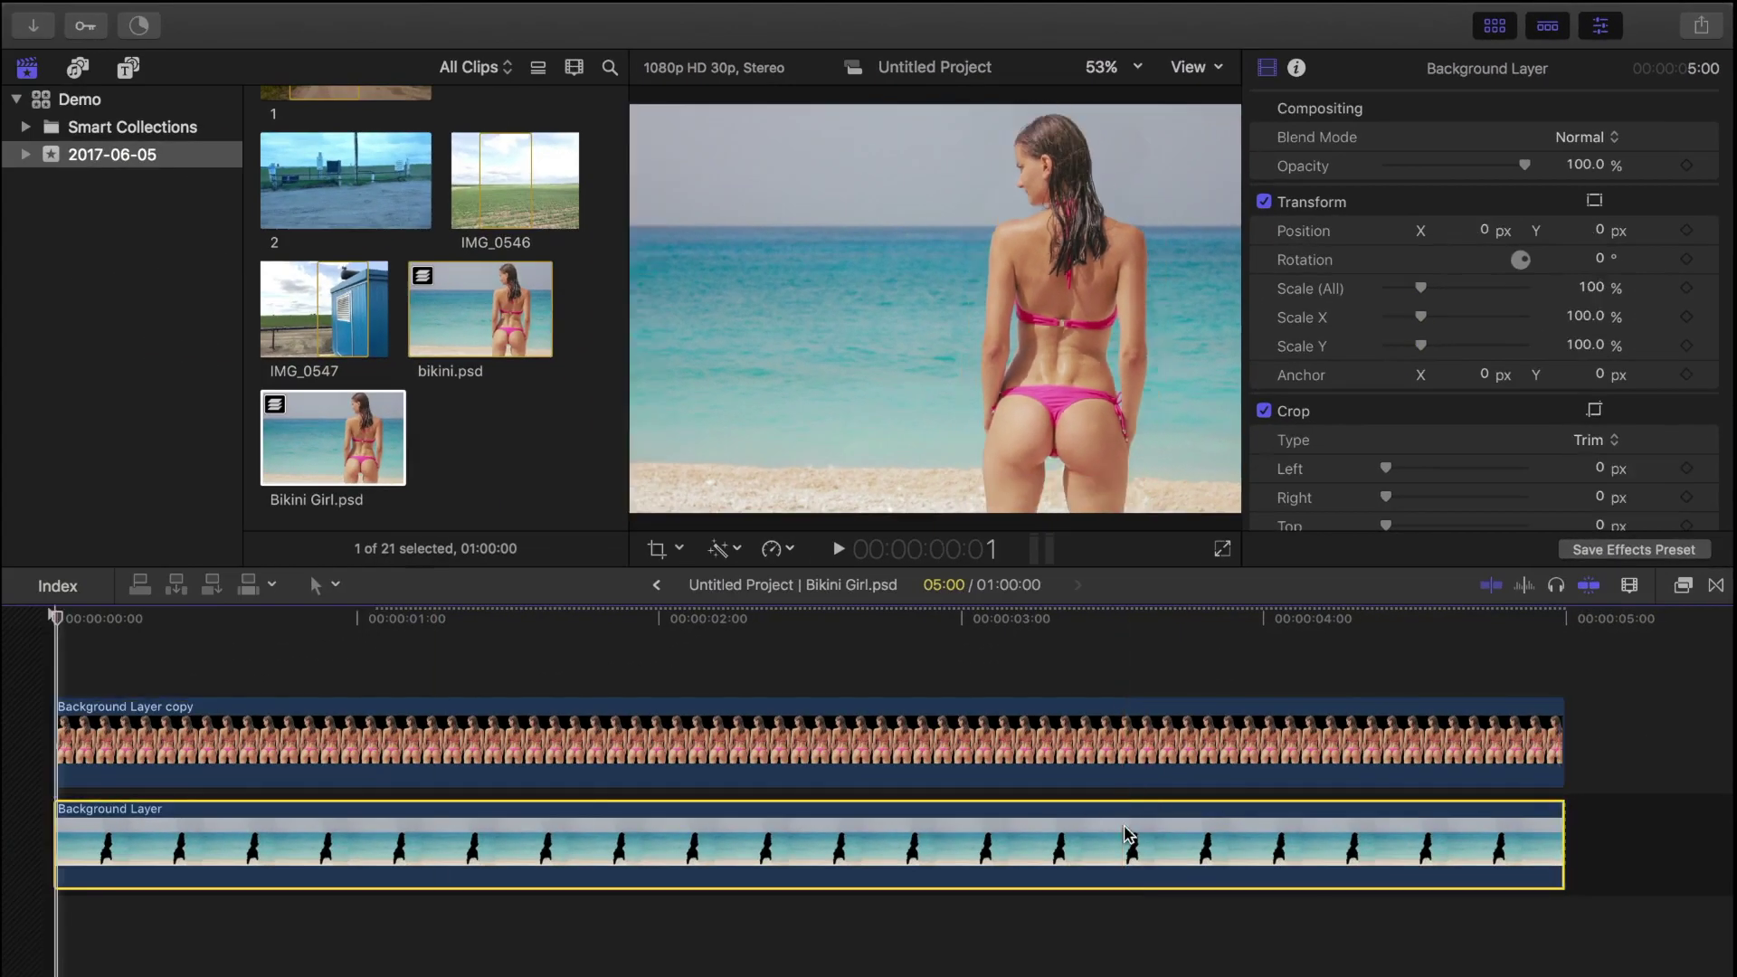
key(End)
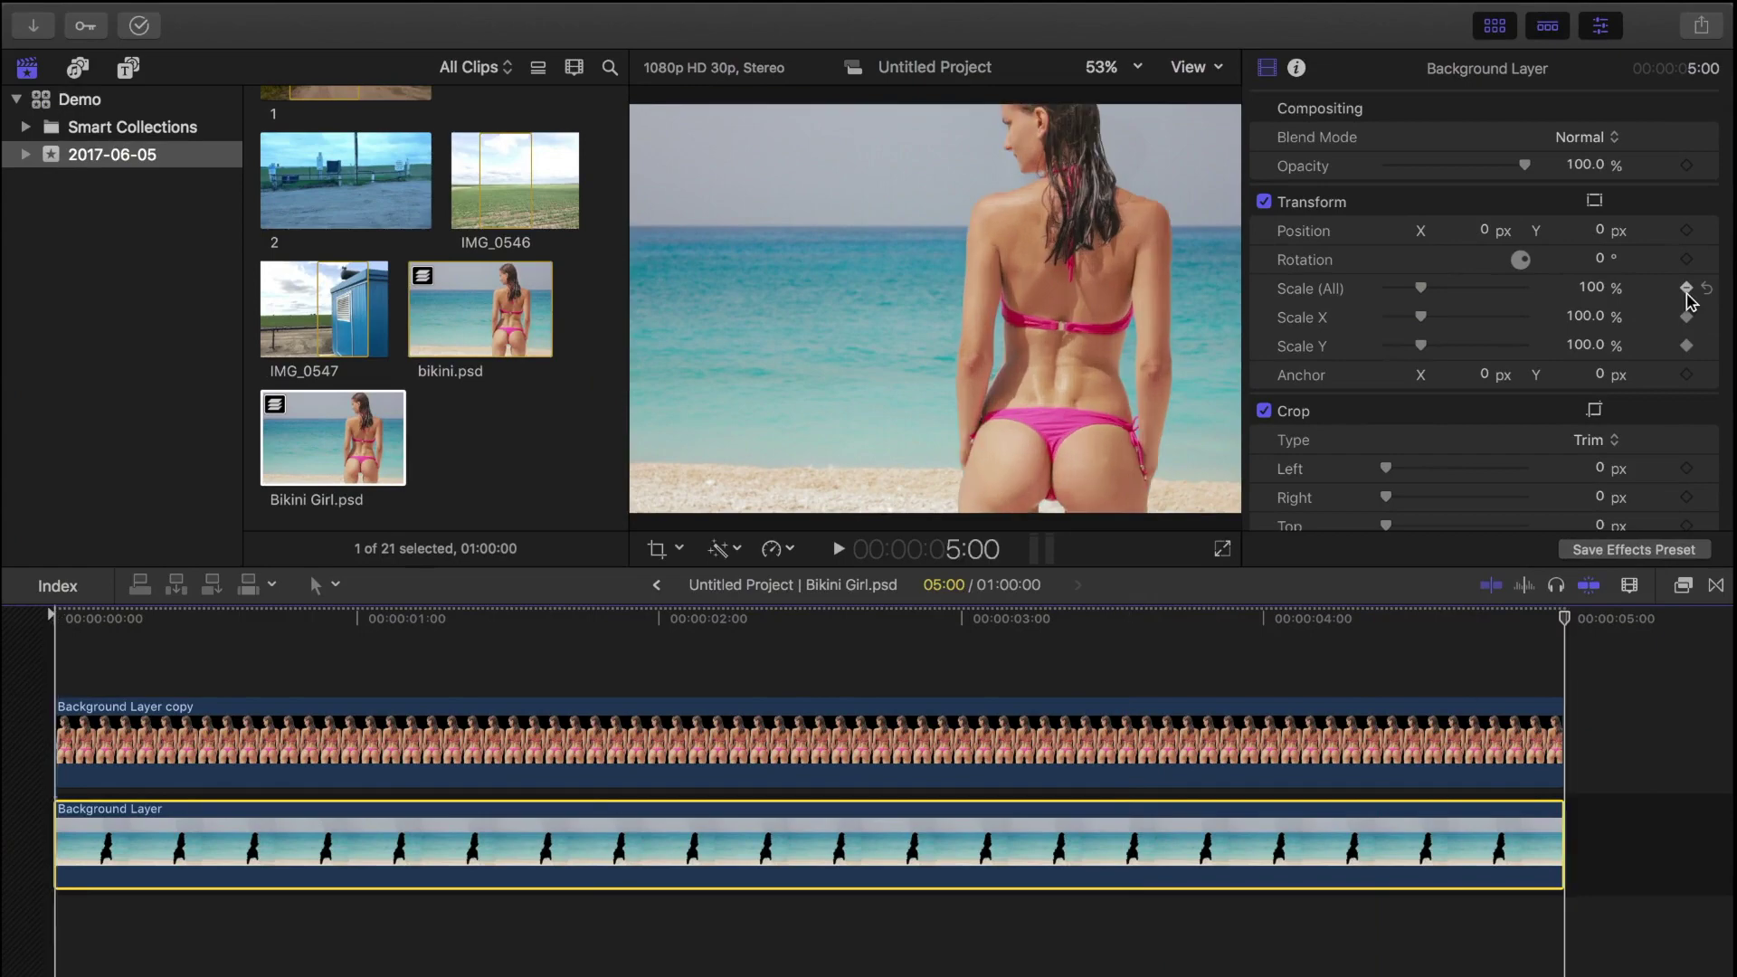
key(Left)
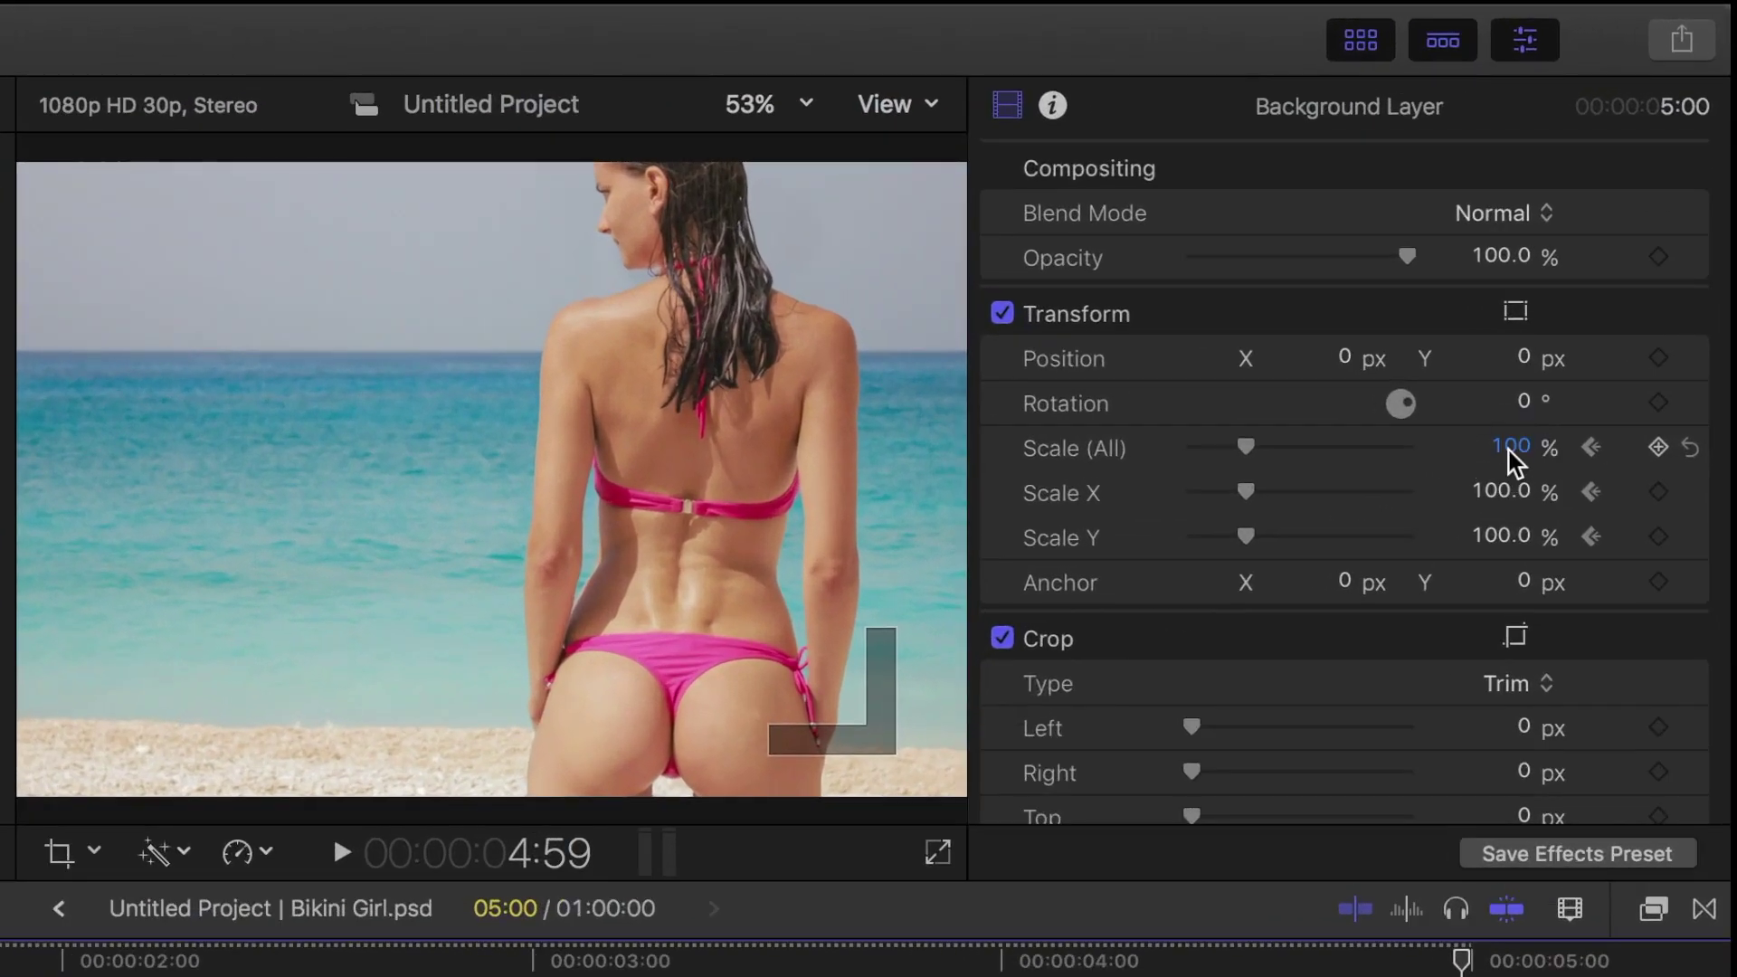
click(1509, 448)
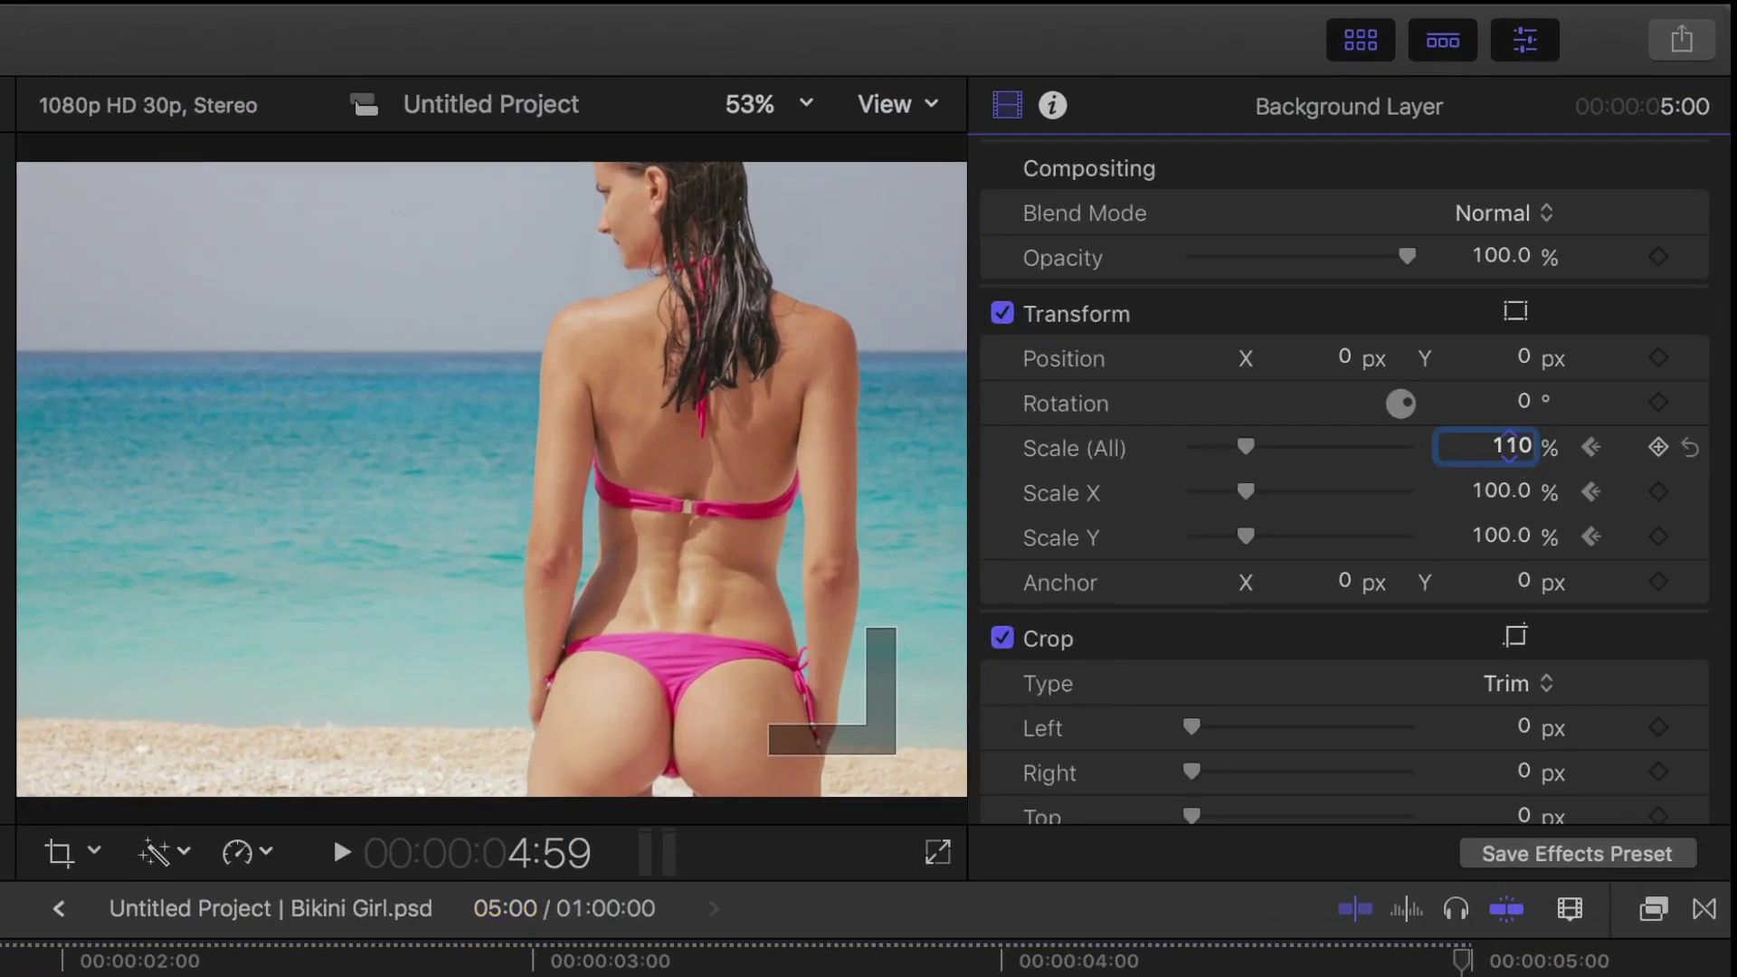
key(Return)
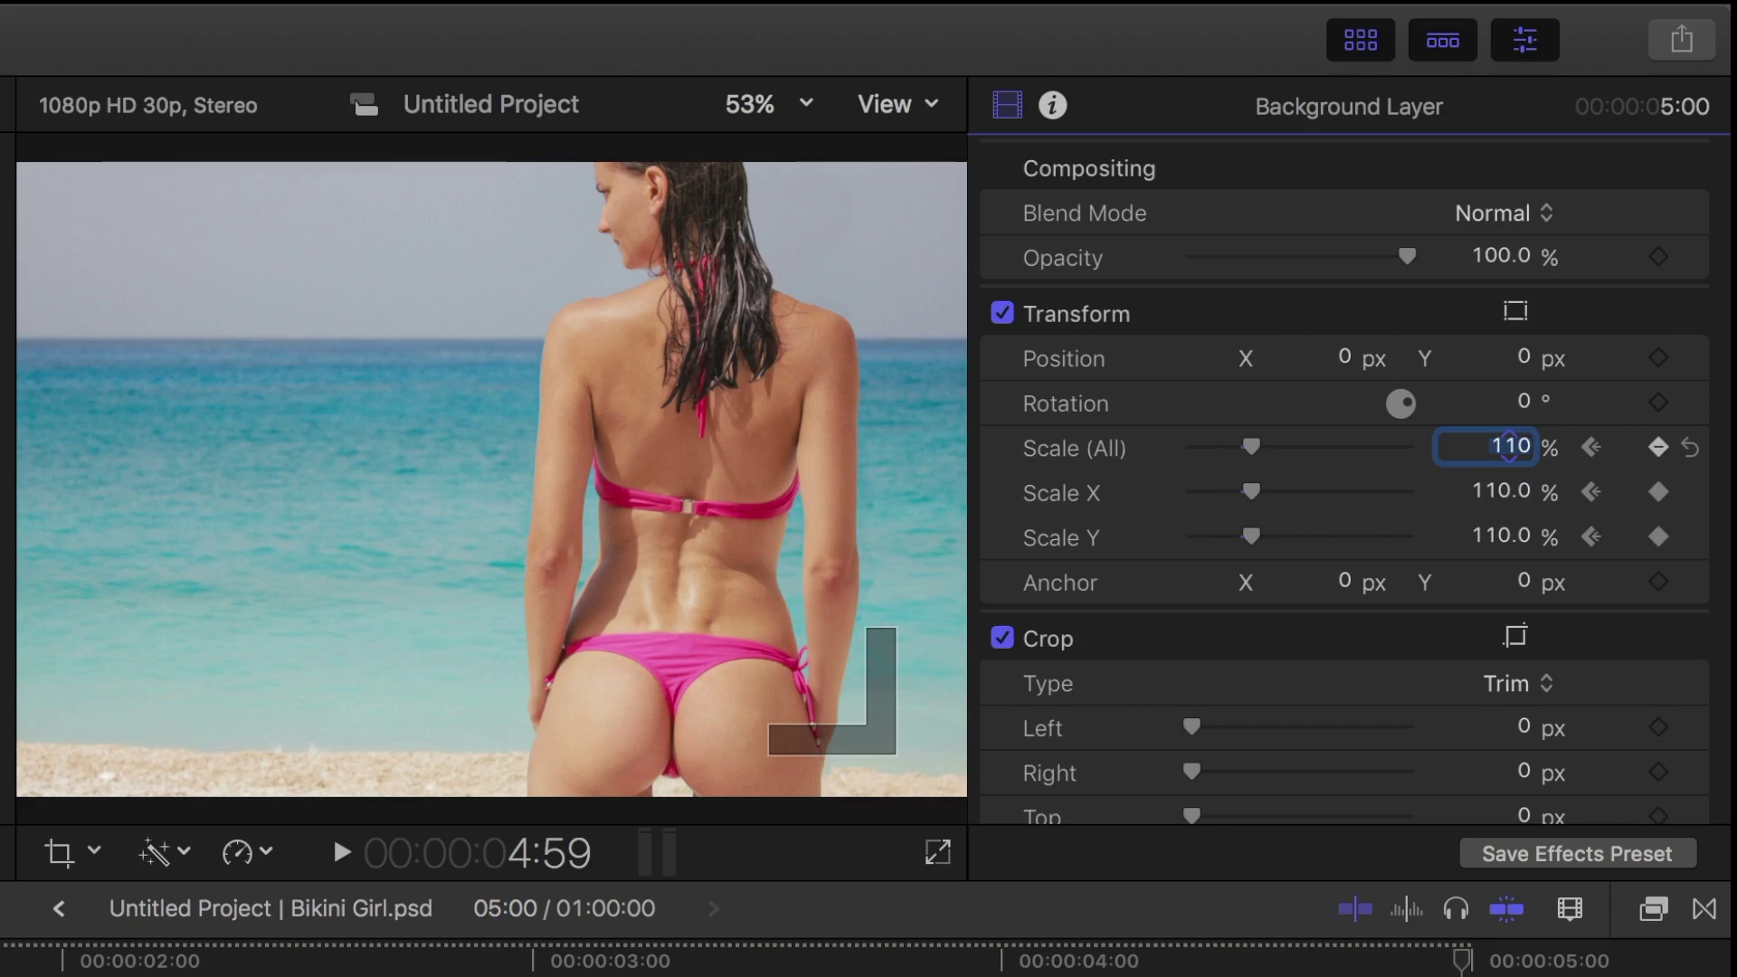
click(341, 851)
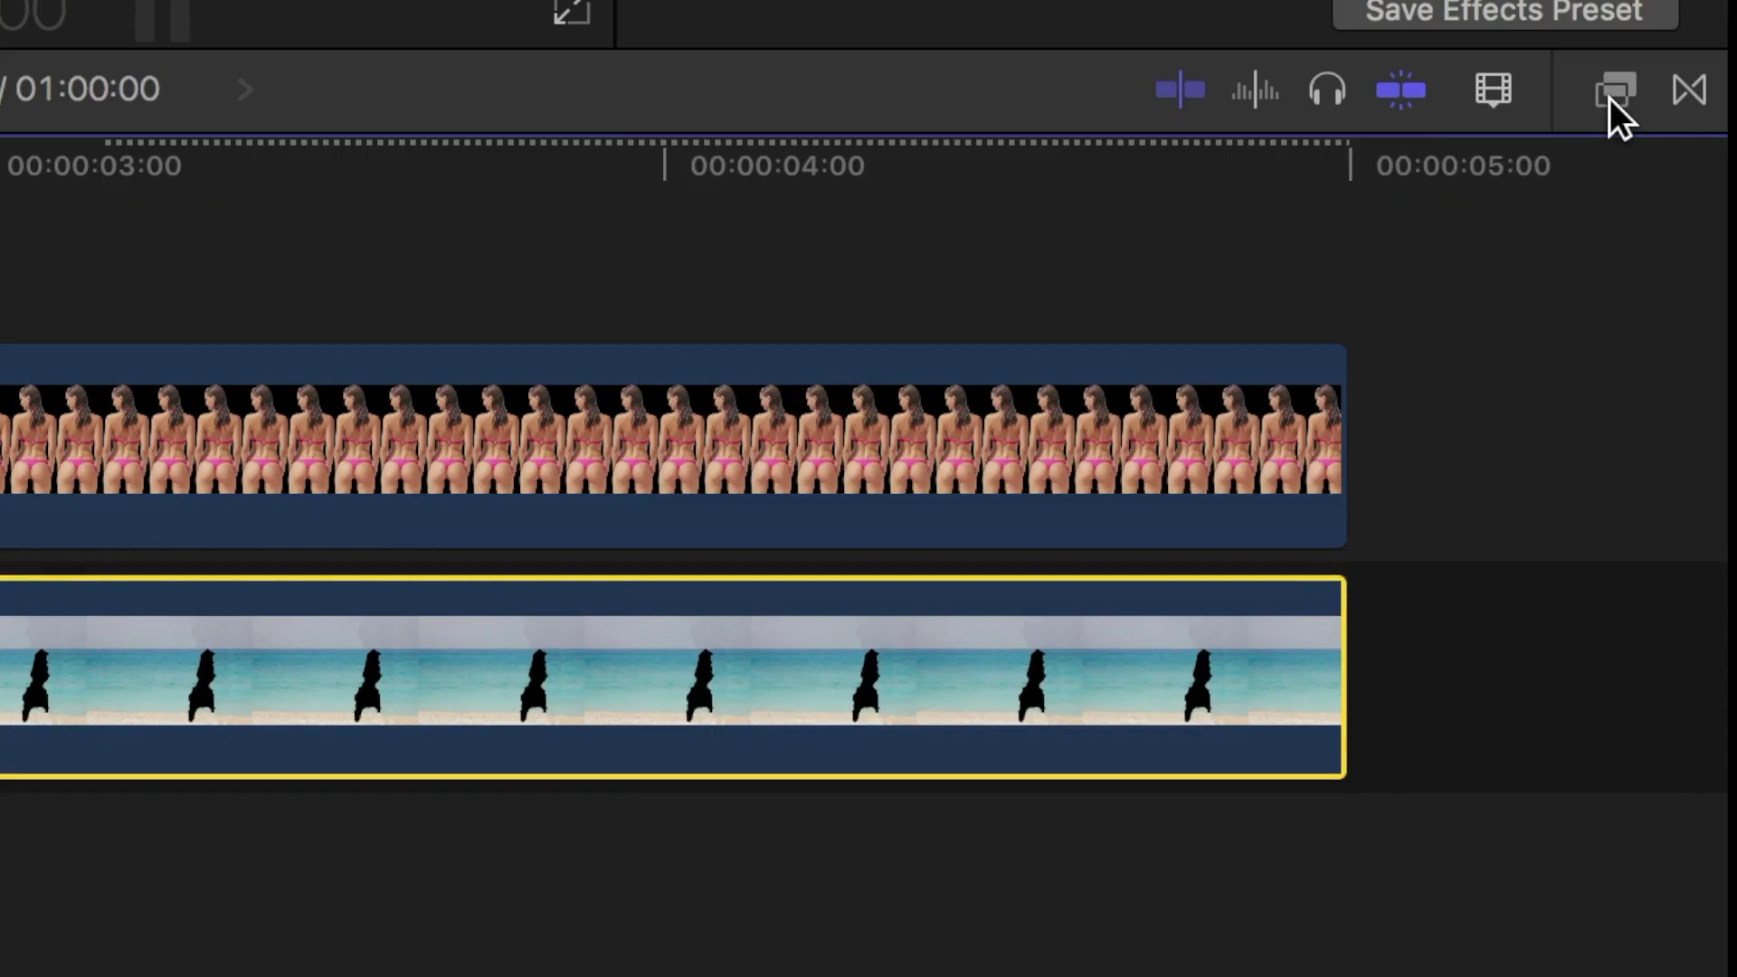
Apply the Focus blur to Background Layer, drag its centre down onto the sand, and set Width to 100.
click(1613, 91)
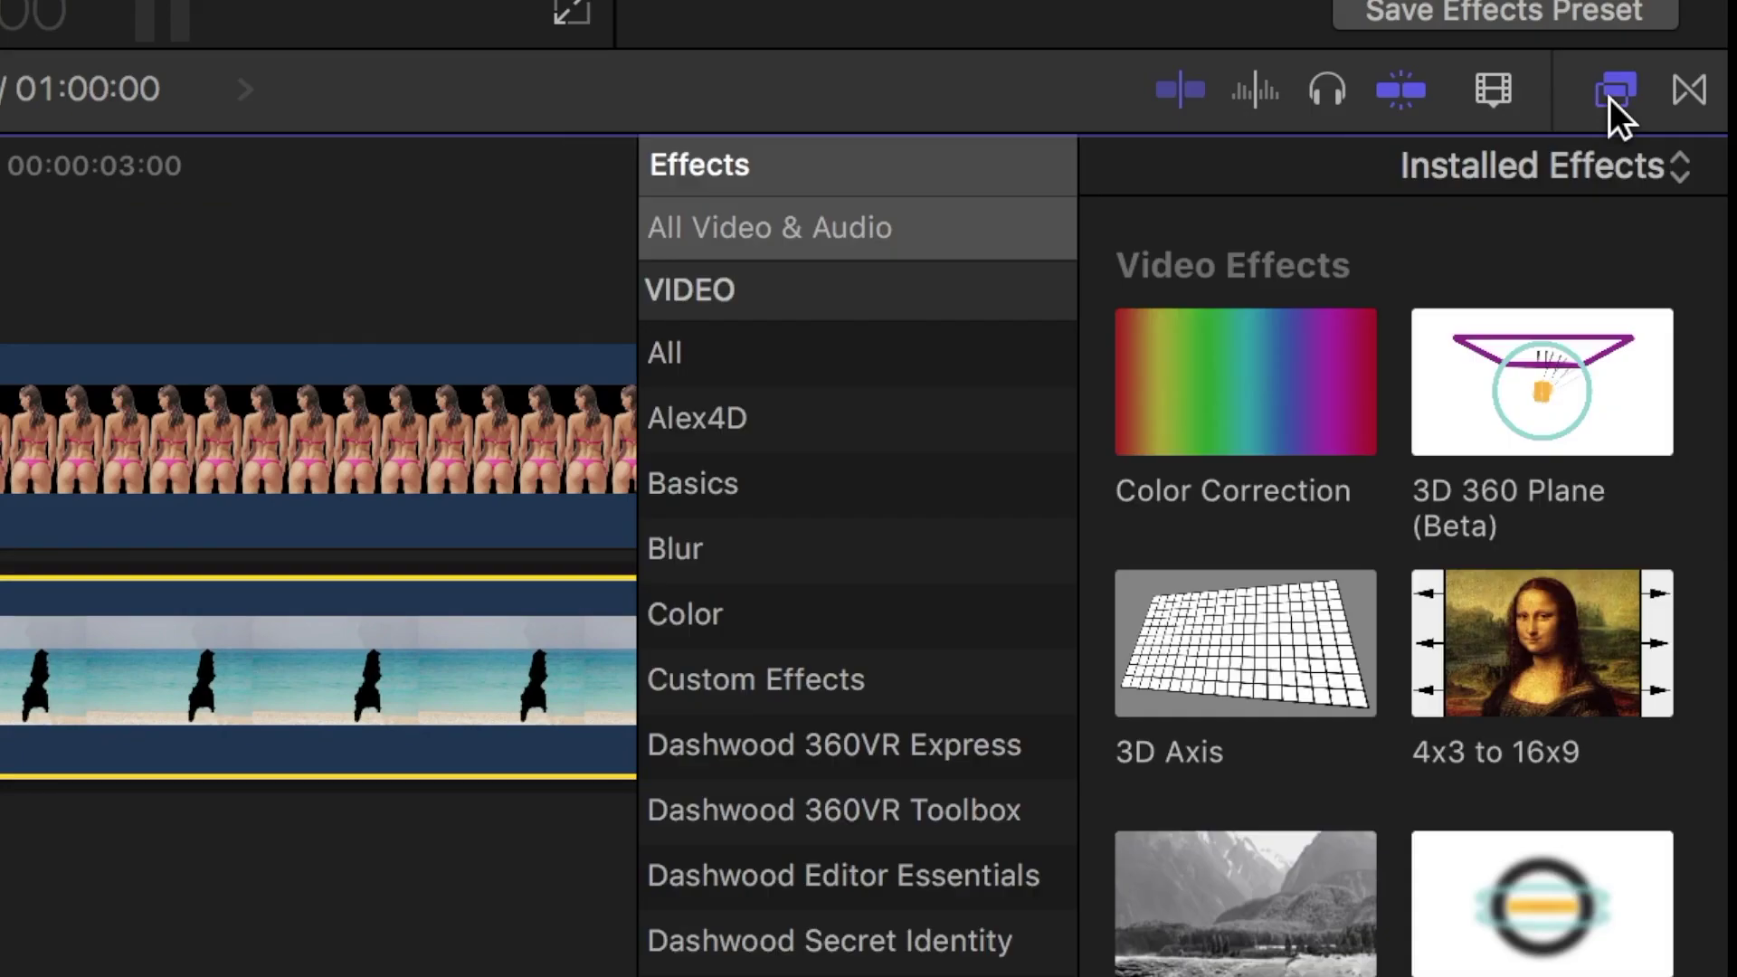
click(877, 561)
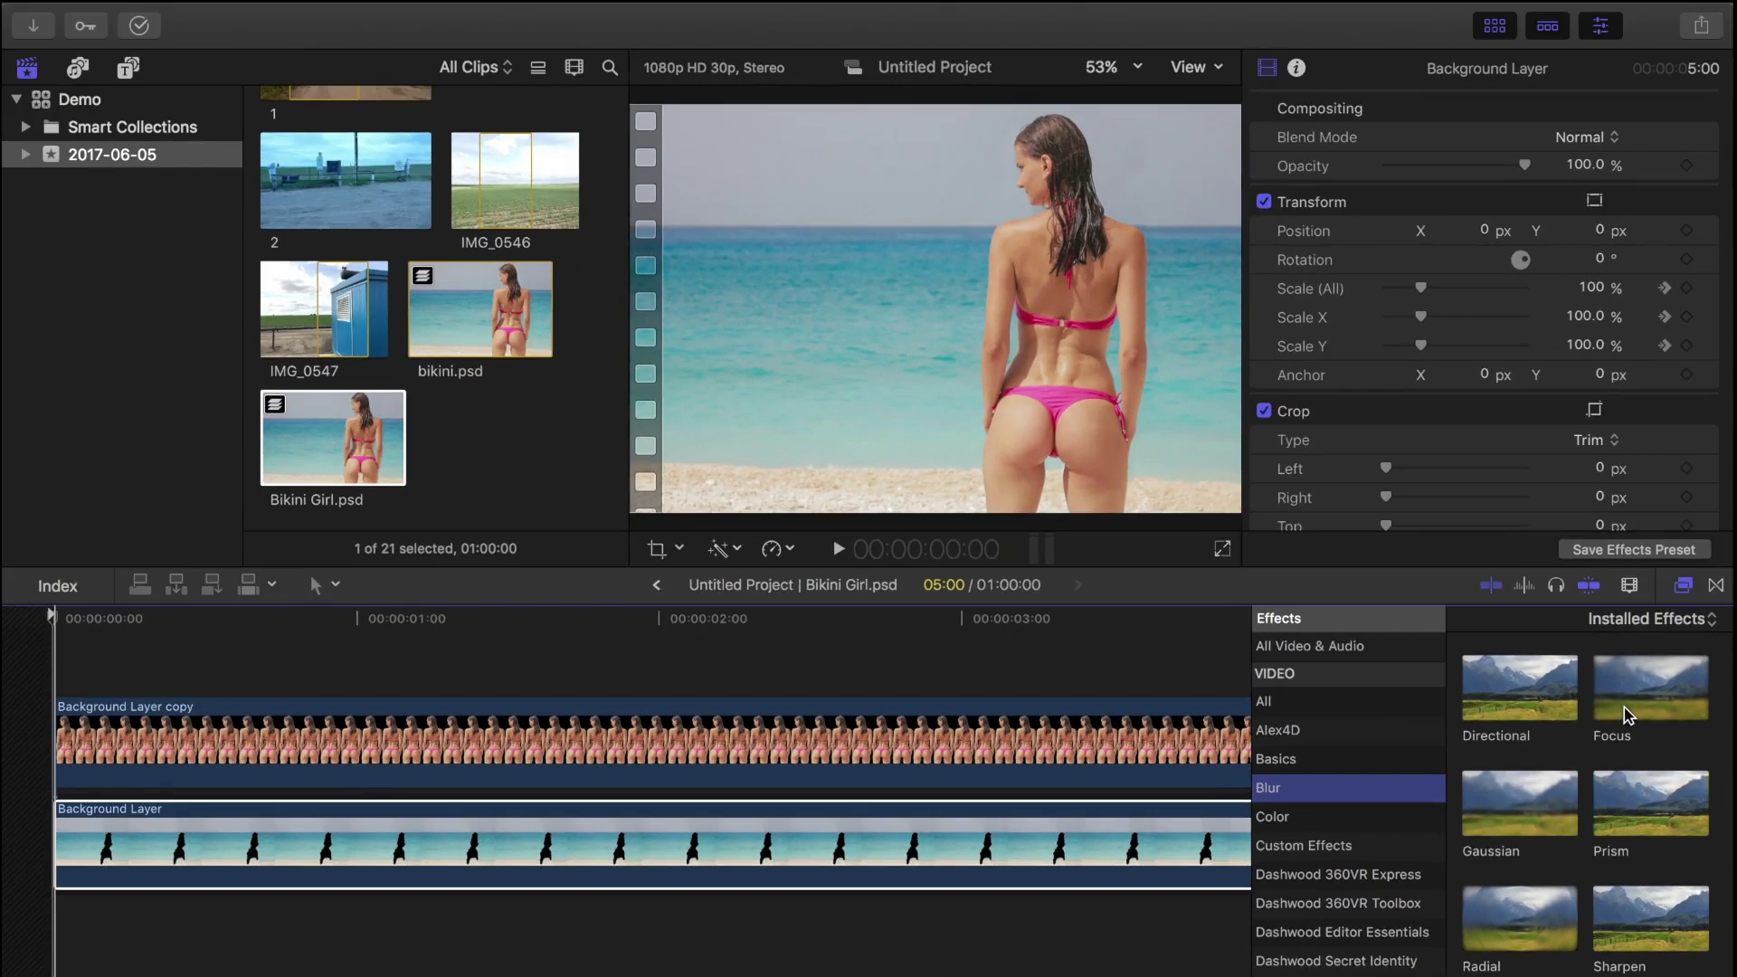
drag(1625, 714, 833, 873)
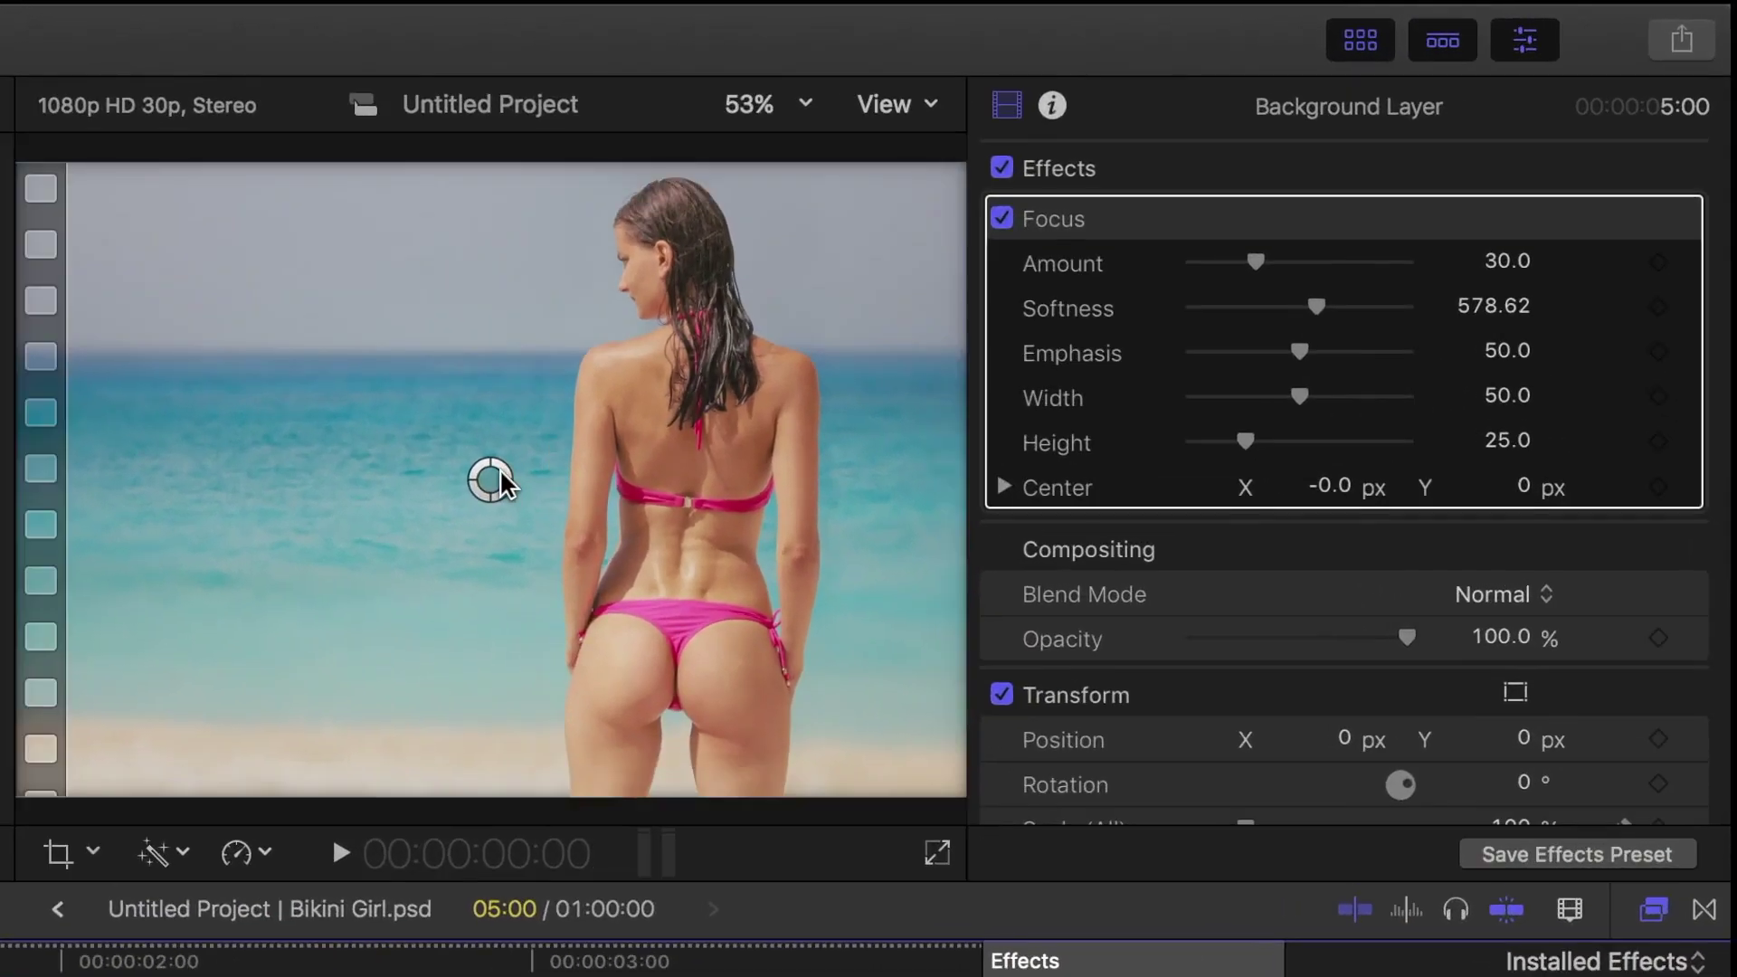
drag(500, 500, 490, 729)
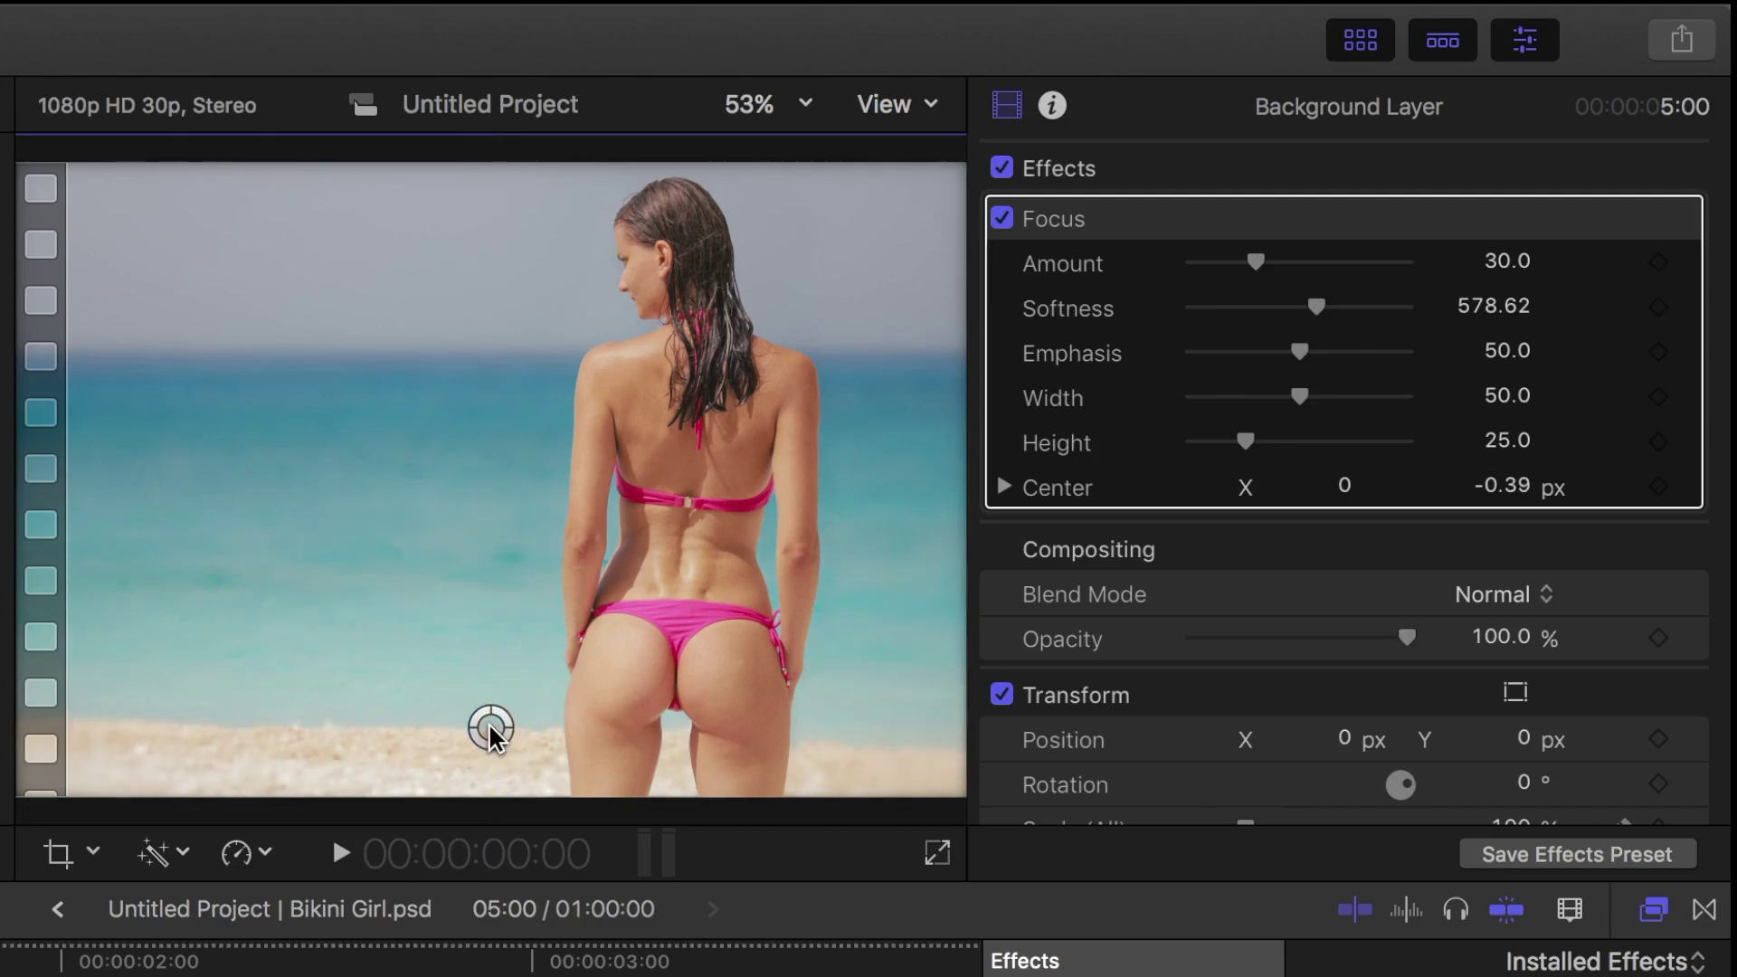
drag(1300, 395, 1502, 402)
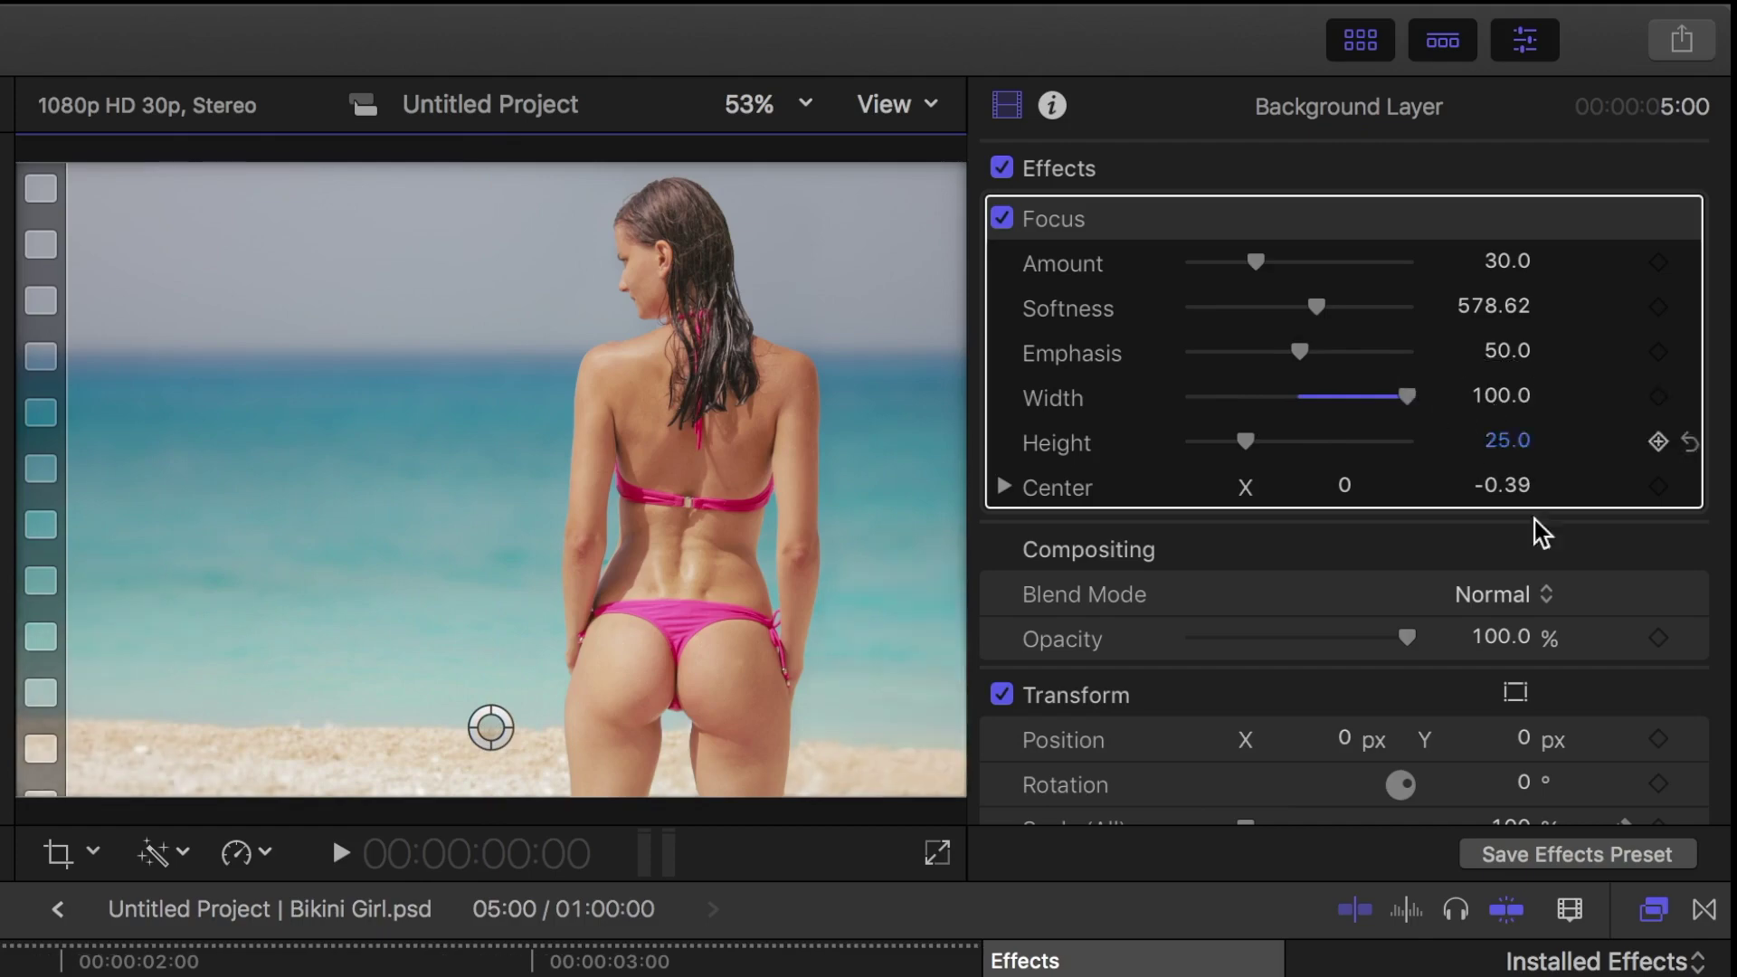
Keyframe the Focus Amount at 30 at 4:59 and 0 at the clip start, then play back the parallax.
click(1655, 923)
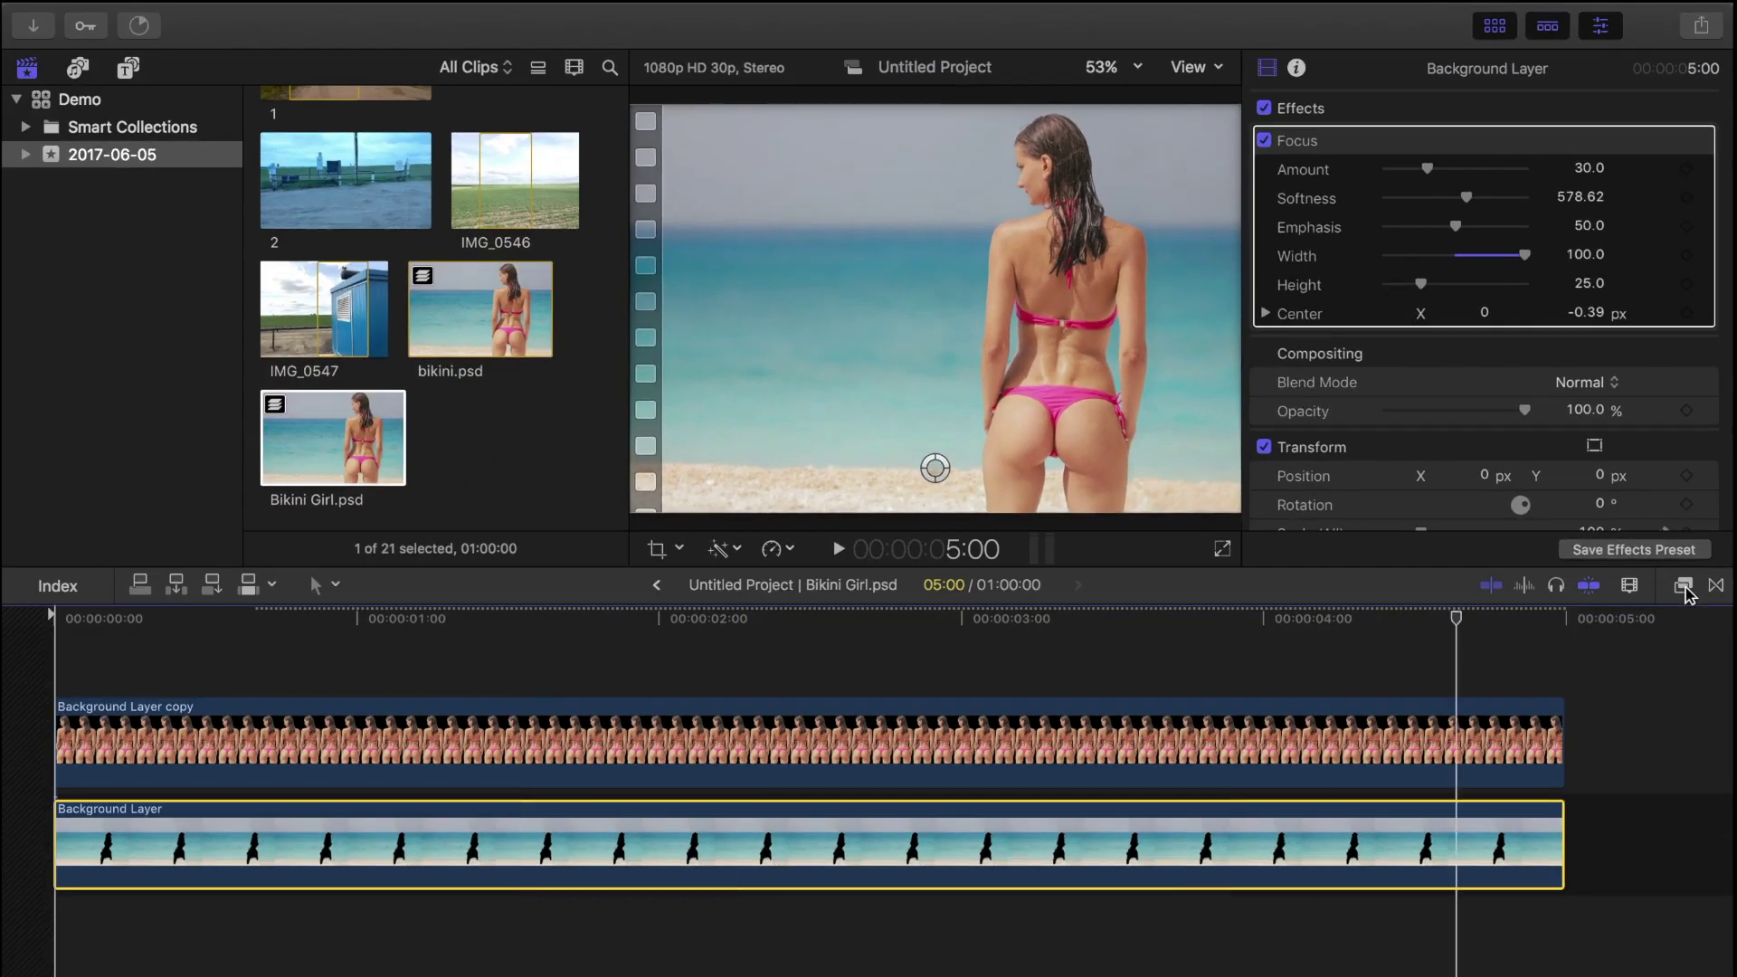
click(1686, 169)
key(Home)
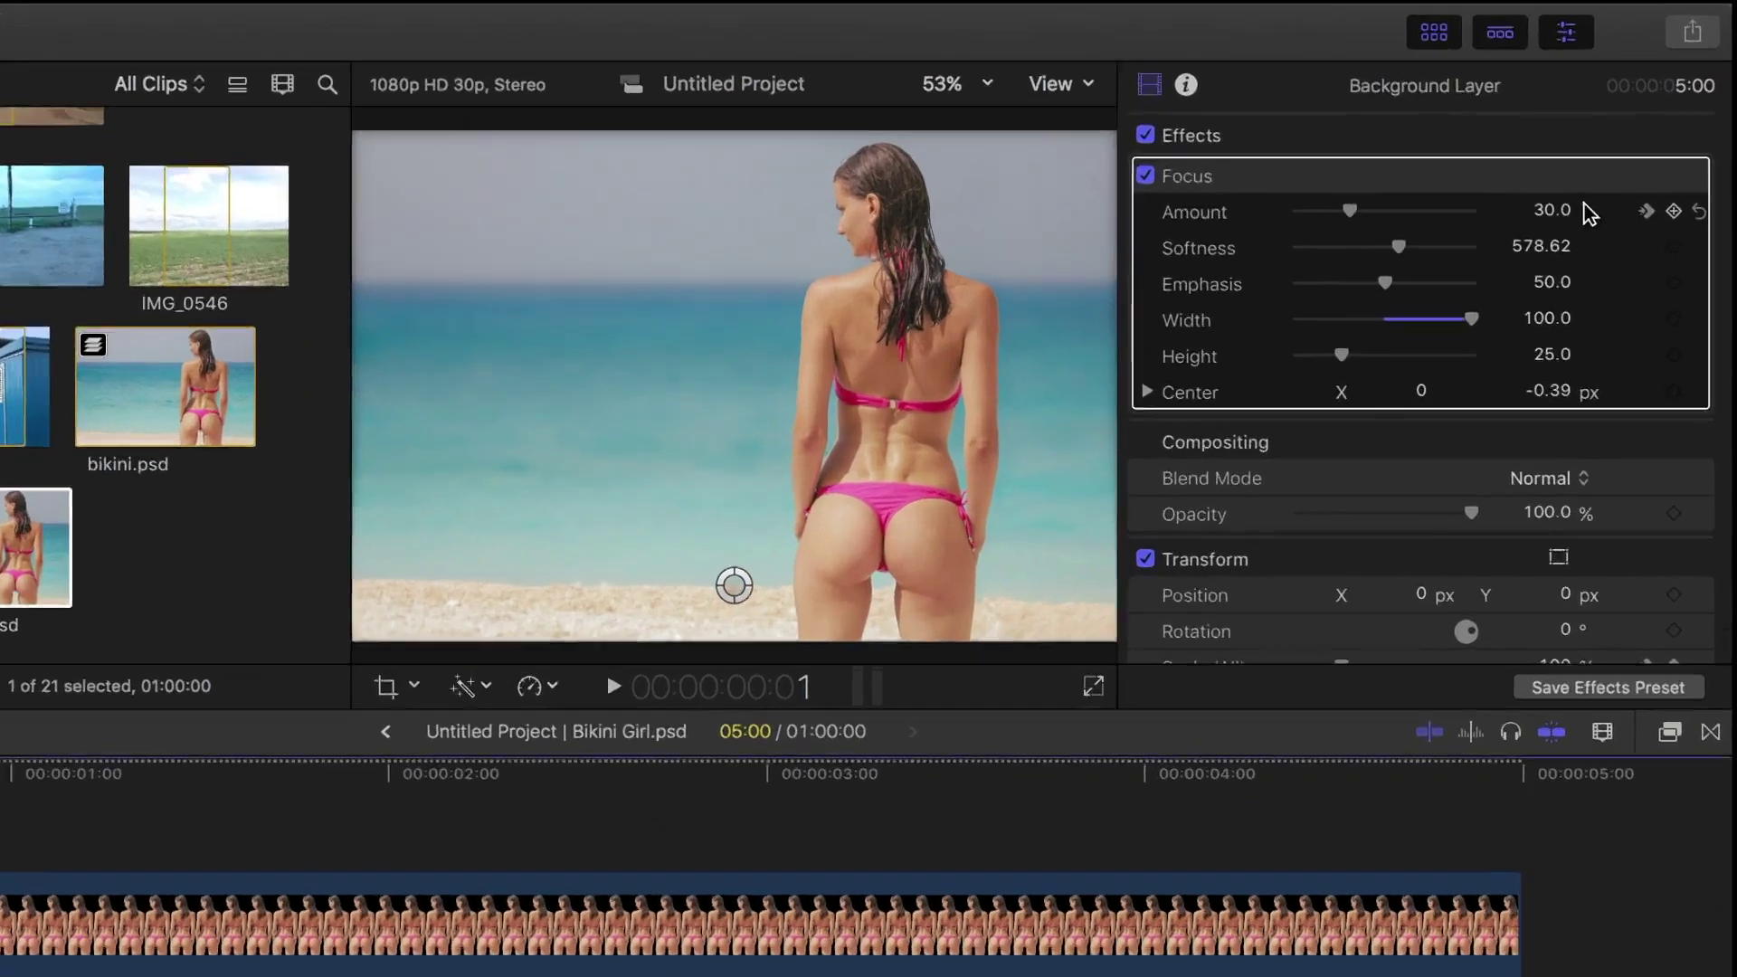
click(1592, 169)
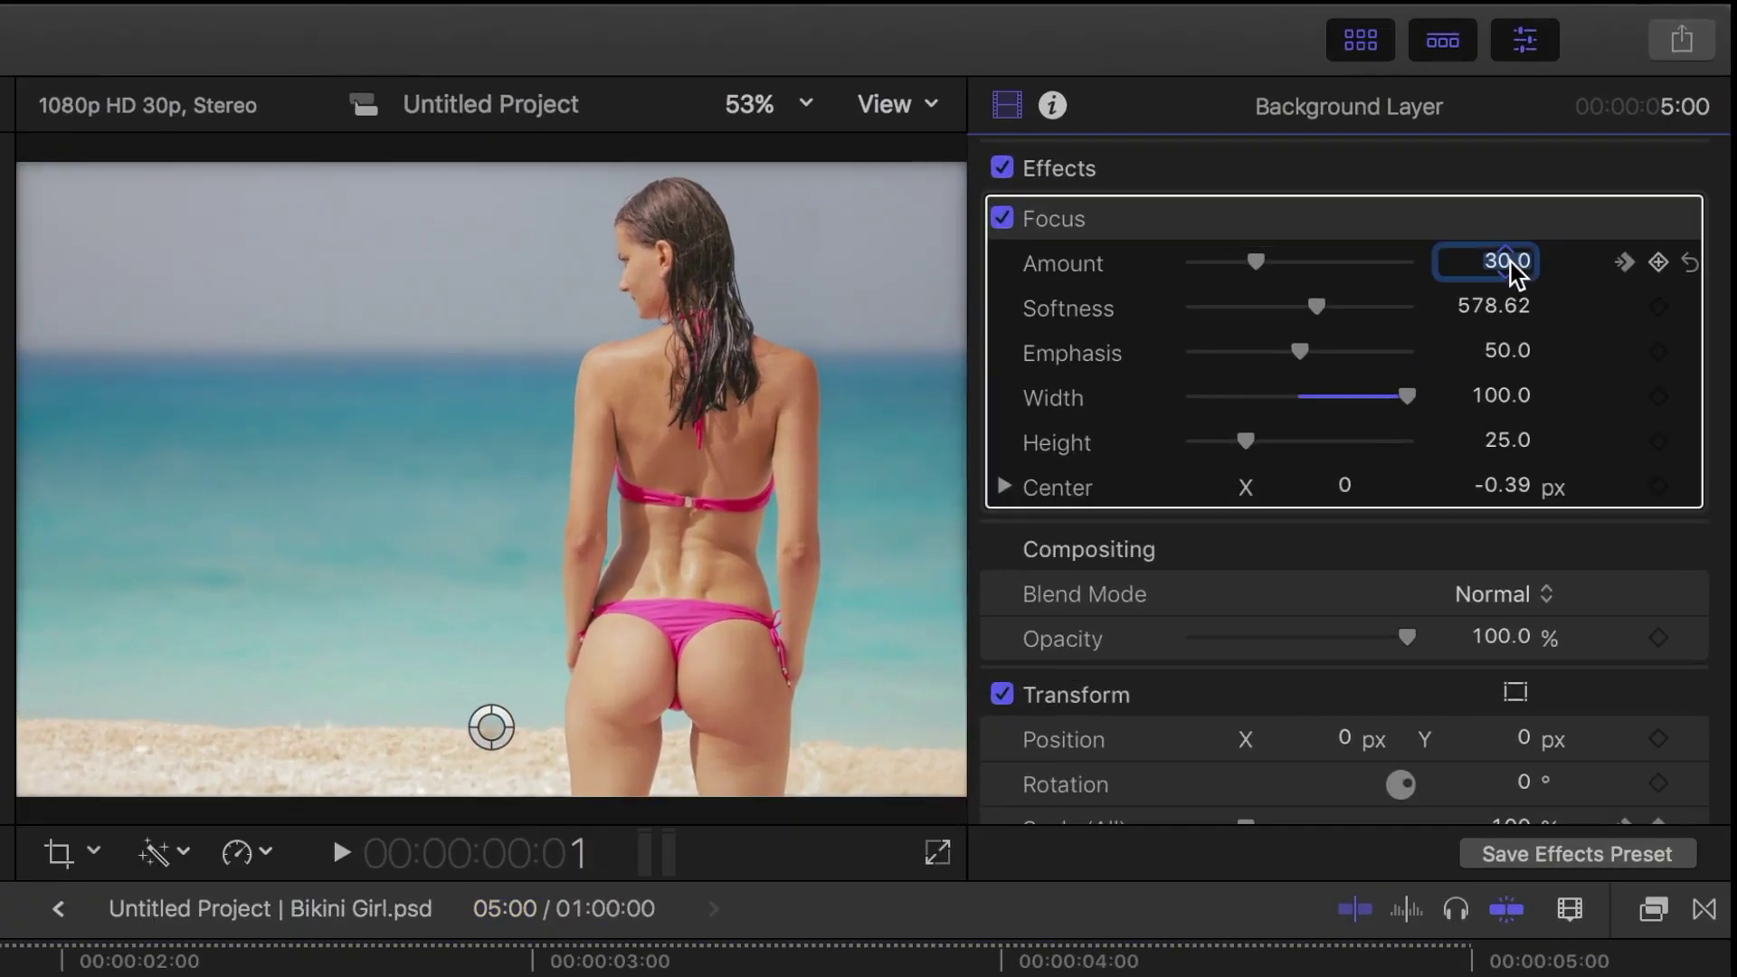
text(0)
key(Return)
key(space)
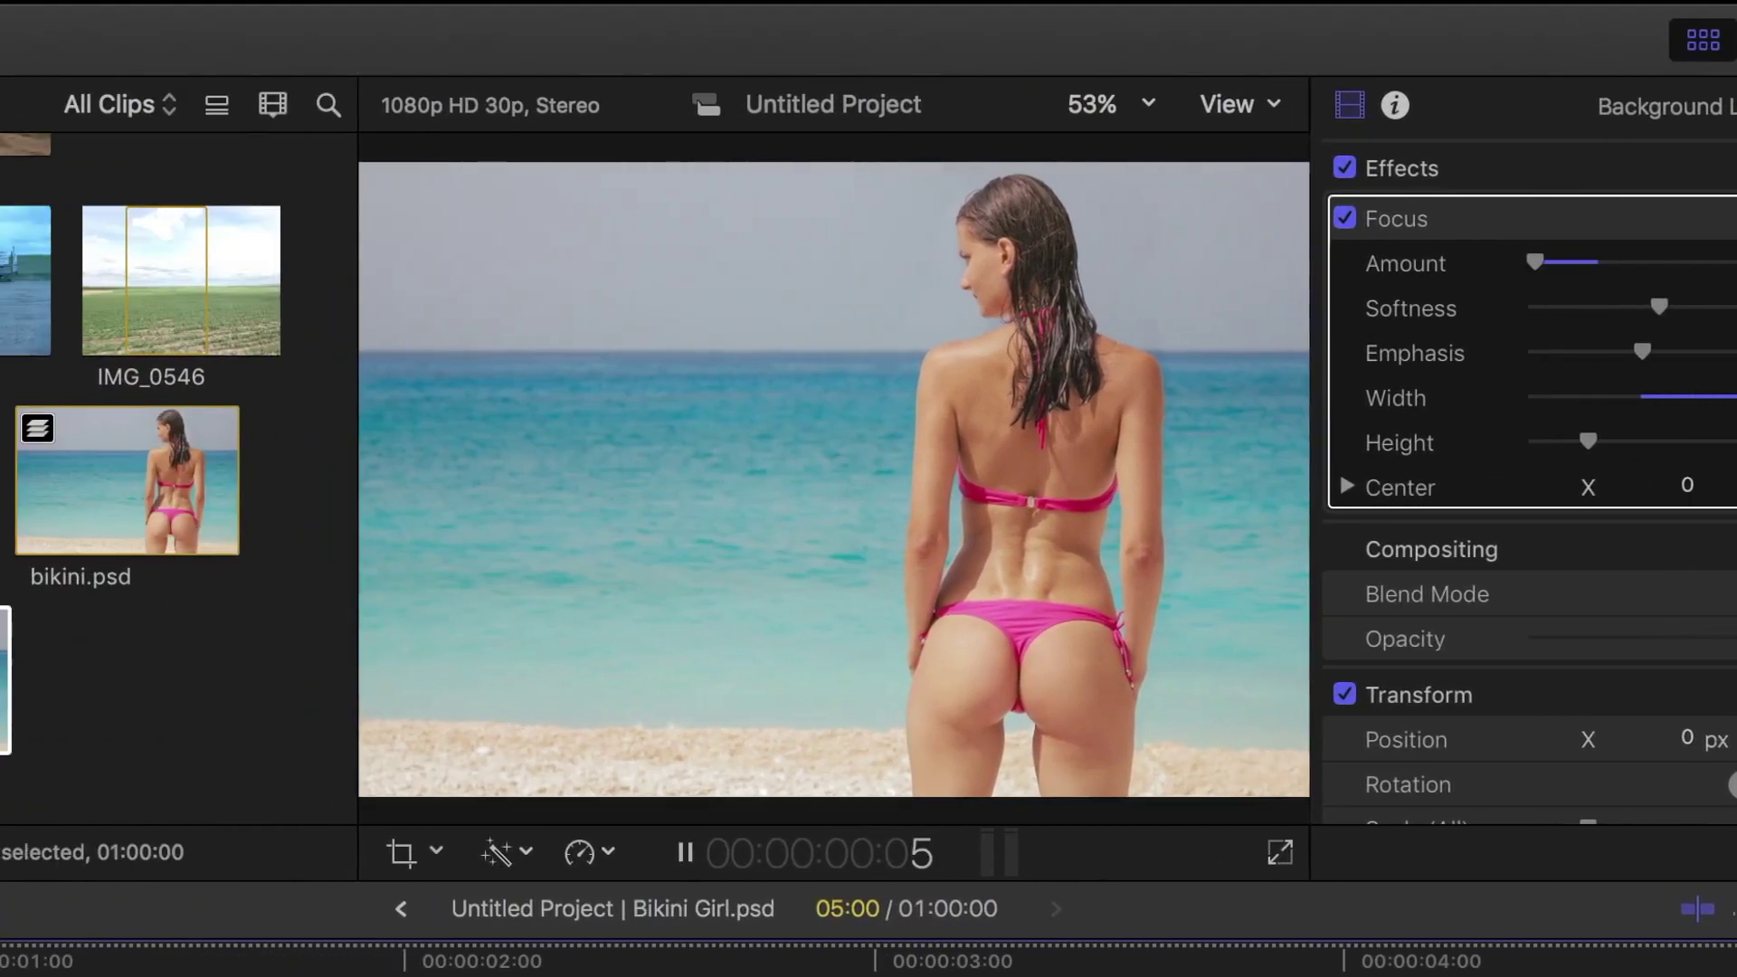